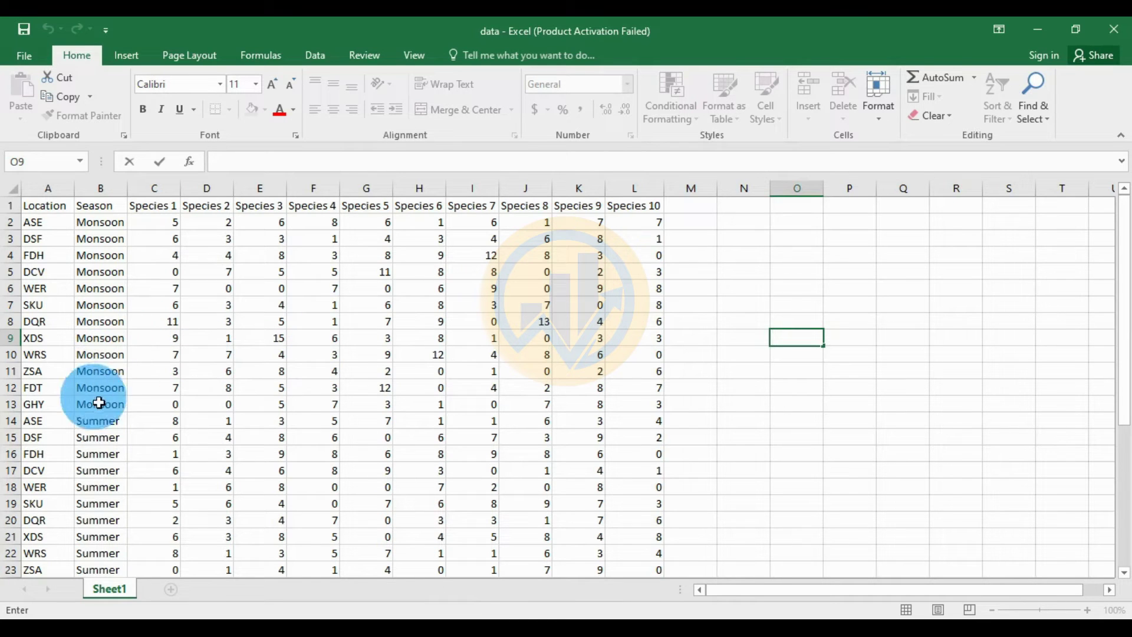
Step: Copy the whole data table, from the Location header through the last Winter row of the Species 10 column
{"action": "left_click_drag", "start_coordinate": [47, 229], "coordinate": [62, 406]}
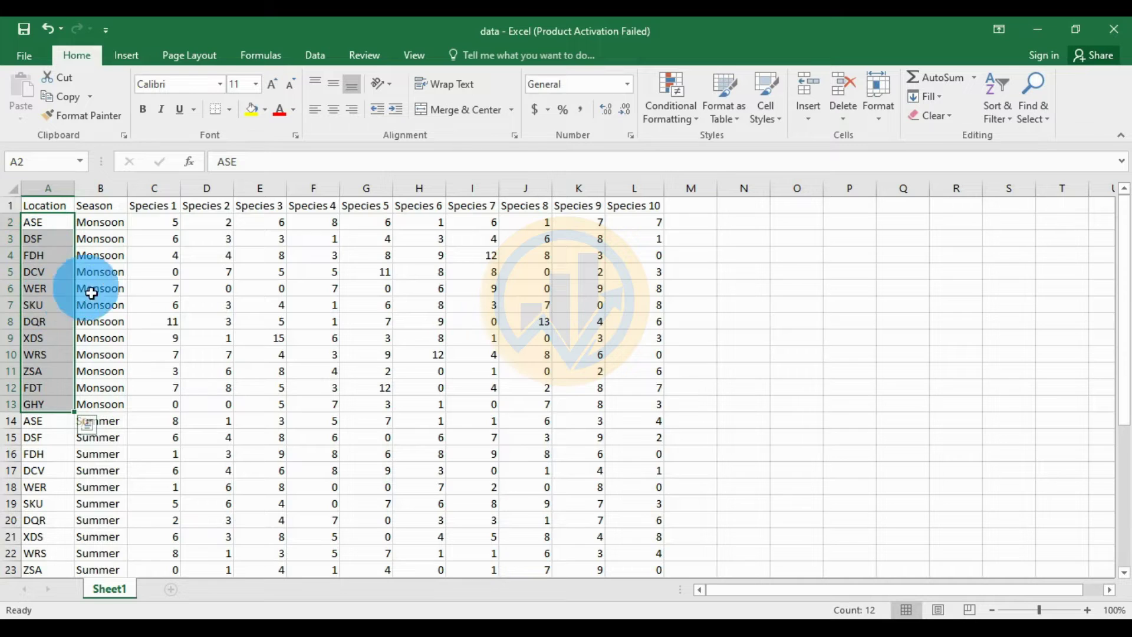
{"action": "left_click_drag", "start_coordinate": [148, 206], "coordinate": [654, 224]}
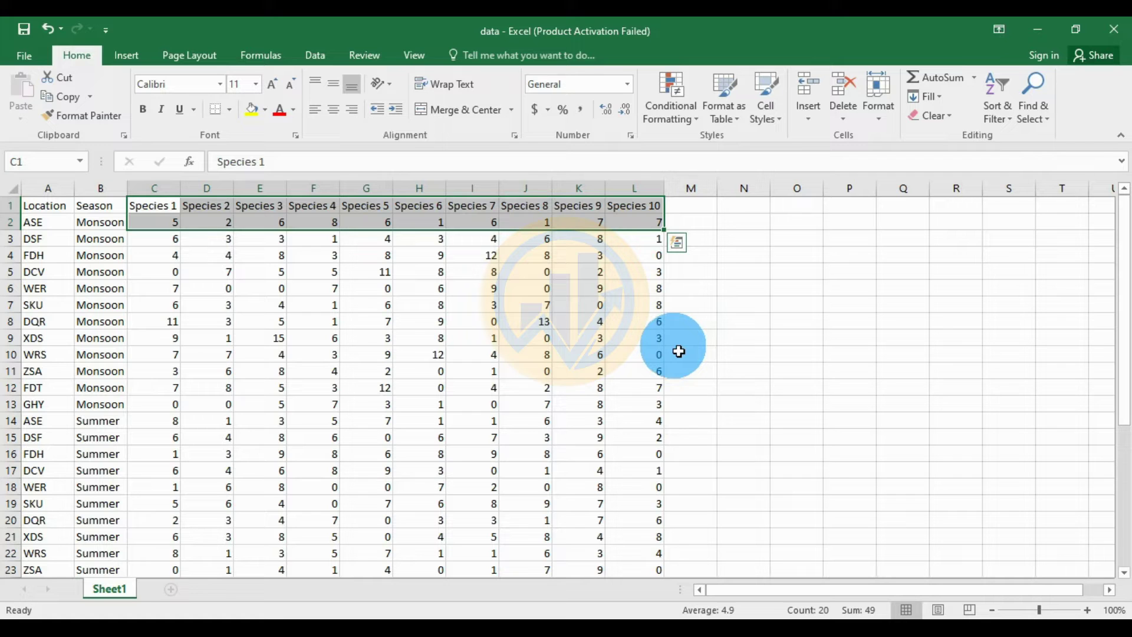
{"action": "left_click_drag", "start_coordinate": [47, 206], "coordinate": [636, 571]}
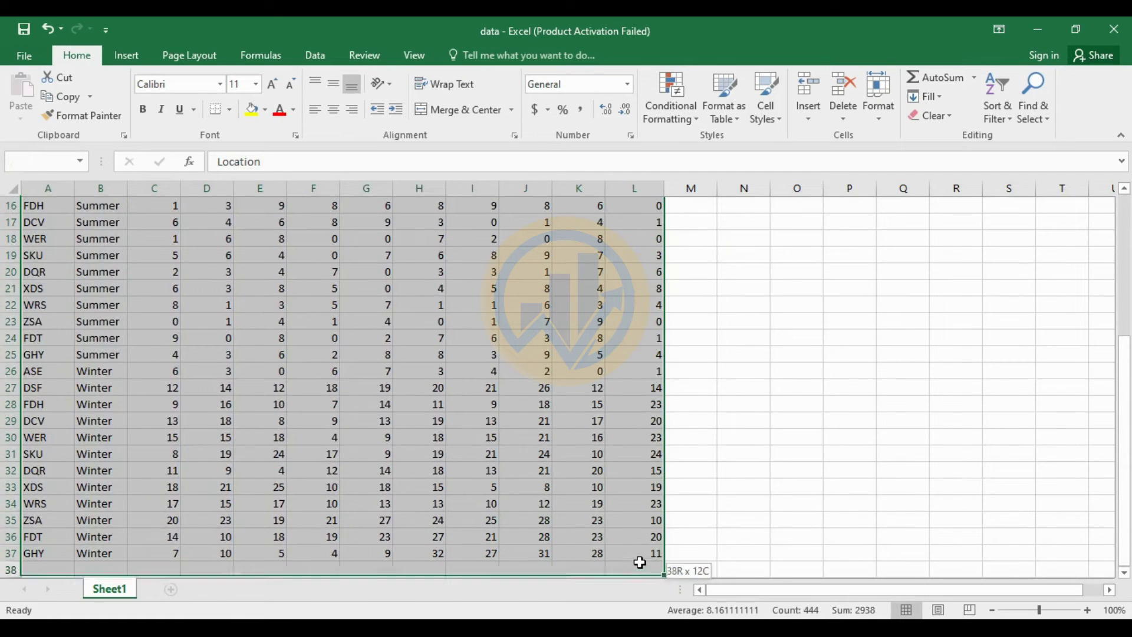
{"action": "right_click", "coordinate": [542, 457]}
{"action": "left_click", "coordinate": [570, 137]}
{"action": "scroll", "coordinate": [554, 202], "scroll_direction": "up", "scroll_amount": 5}
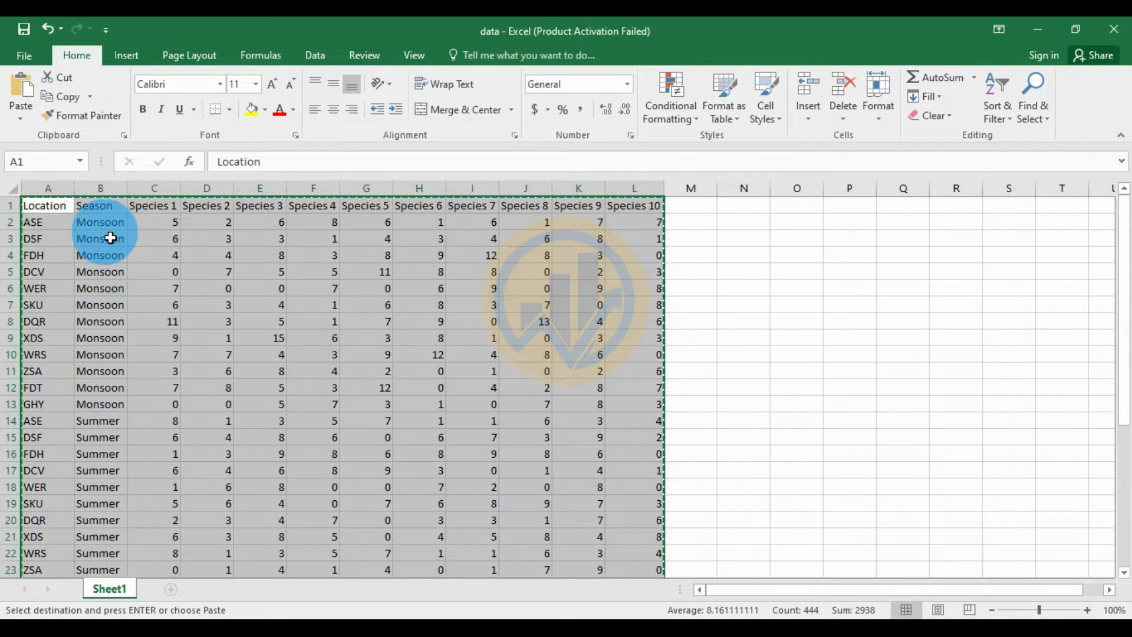
{"action": "scroll", "coordinate": [112, 453], "scroll_direction": "down", "scroll_amount": 2}
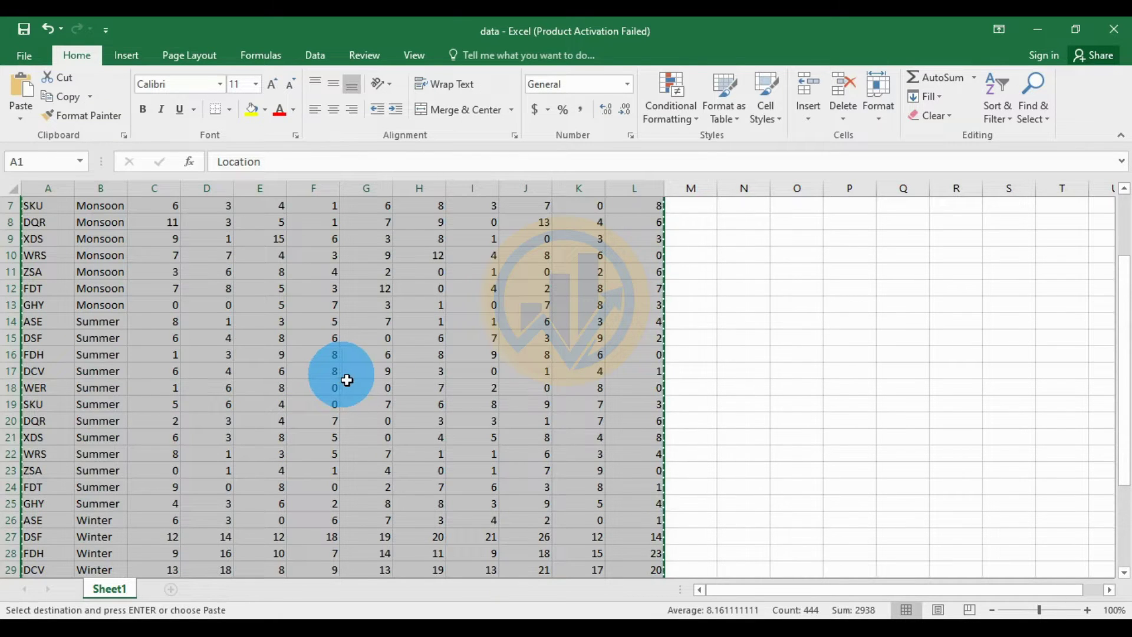
Step: Switch to PAST, show the row and column attributes, and paste the copied table starting at the cell where both Name headings meet
{"action": "key", "text": "ctrl+v"}
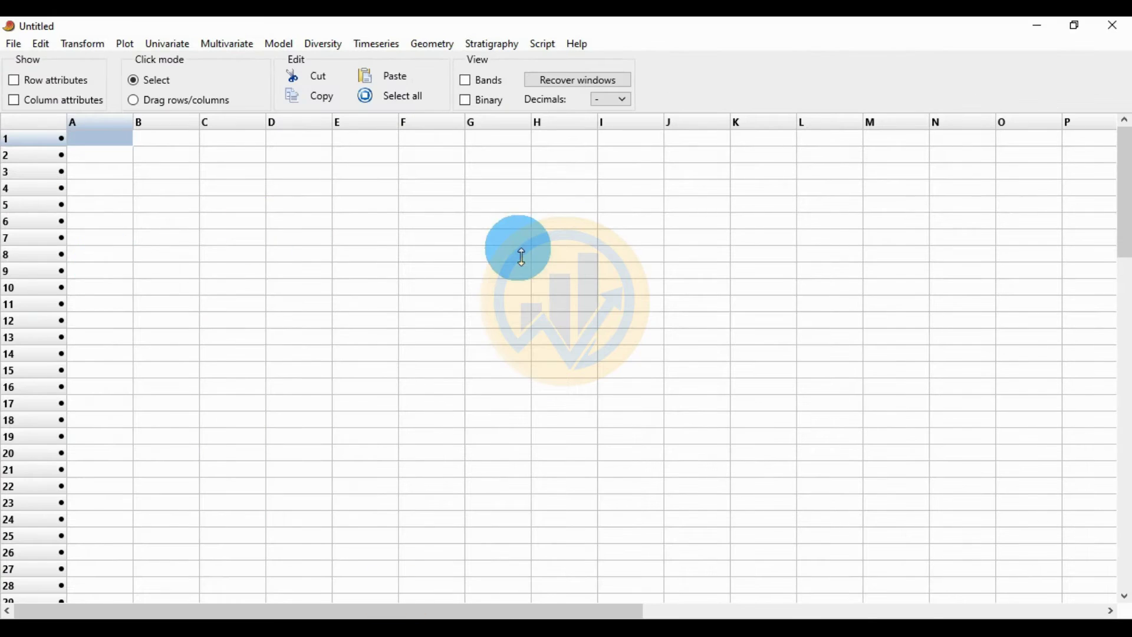
{"action": "left_click", "coordinate": [14, 81]}
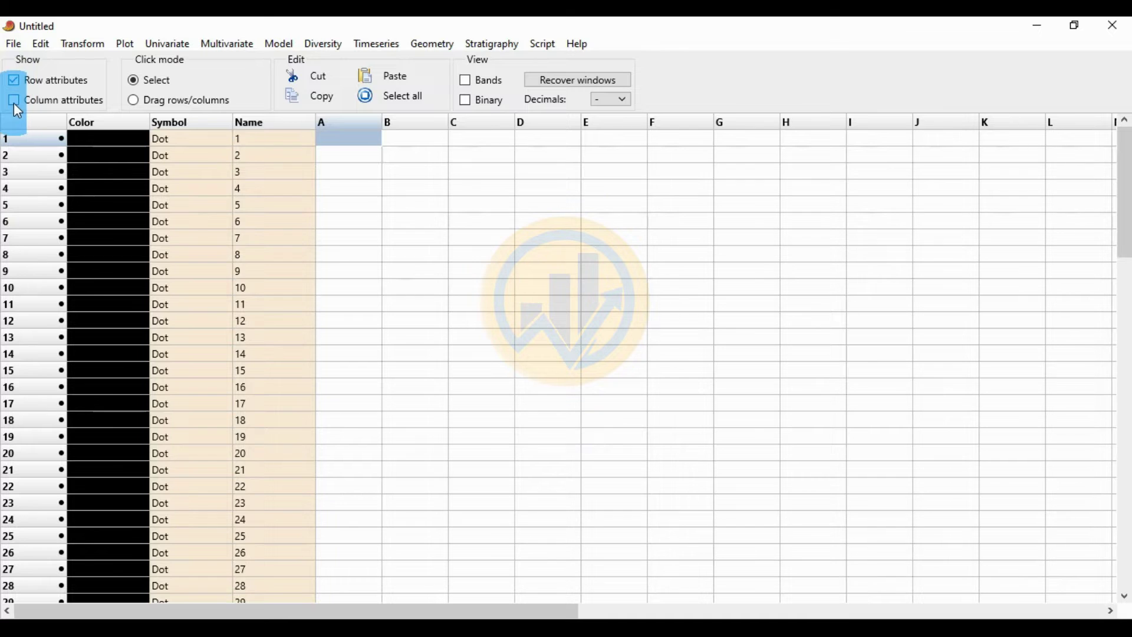
{"action": "left_click", "coordinate": [15, 101]}
{"action": "left_click", "coordinate": [282, 152]}
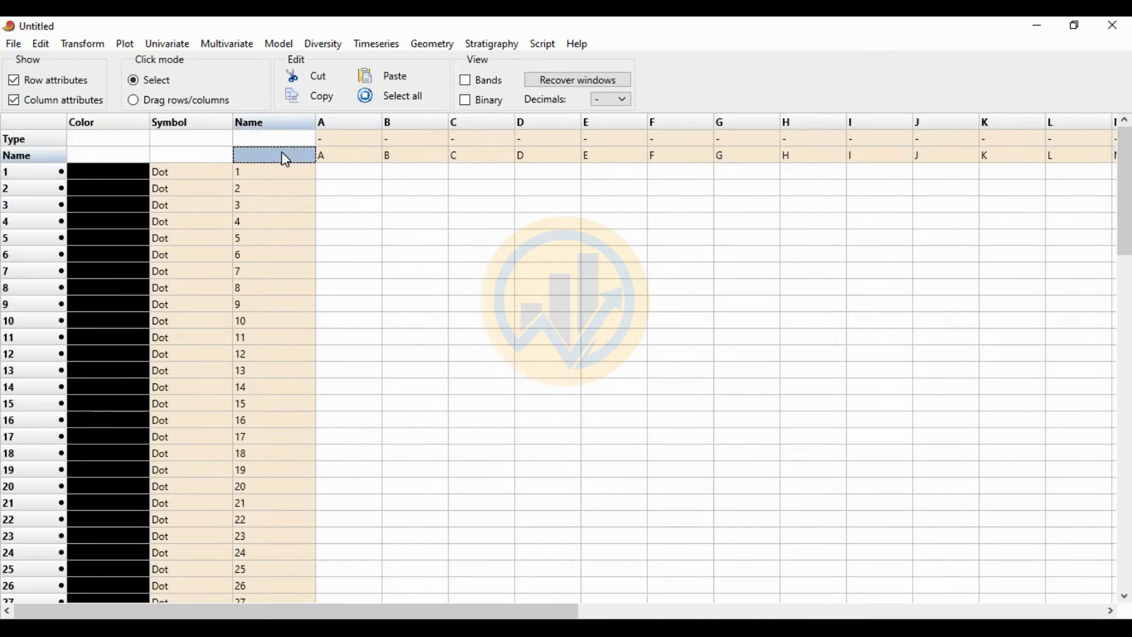
{"action": "left_click", "coordinate": [394, 77]}
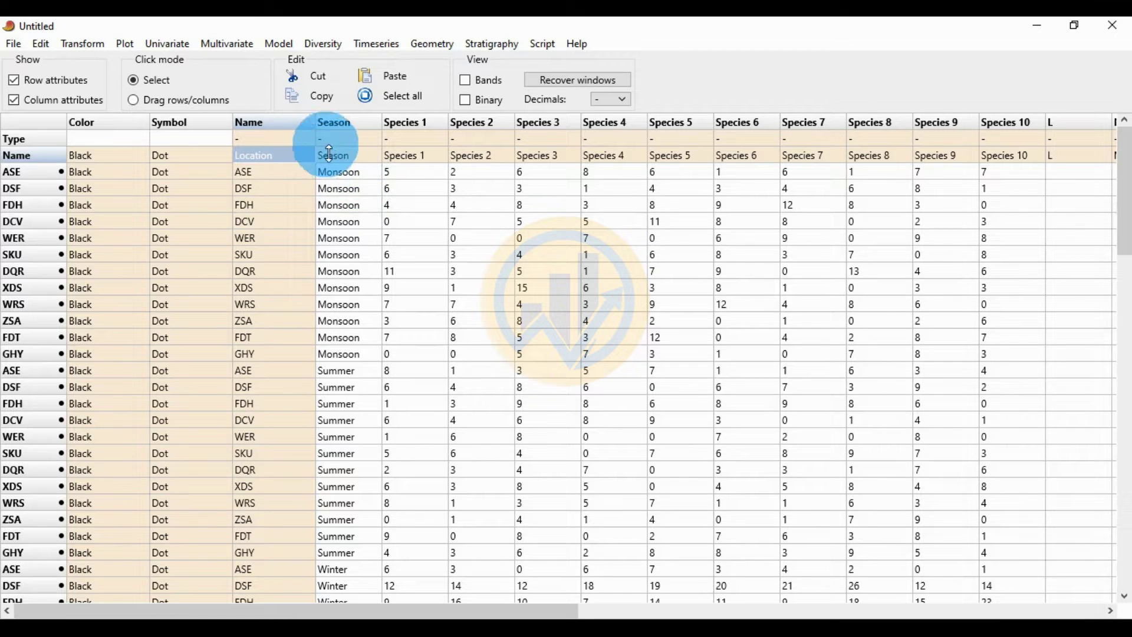
Step: Set the Season column's type to Group and hide the row and column attributes
{"action": "left_click", "coordinate": [355, 139]}
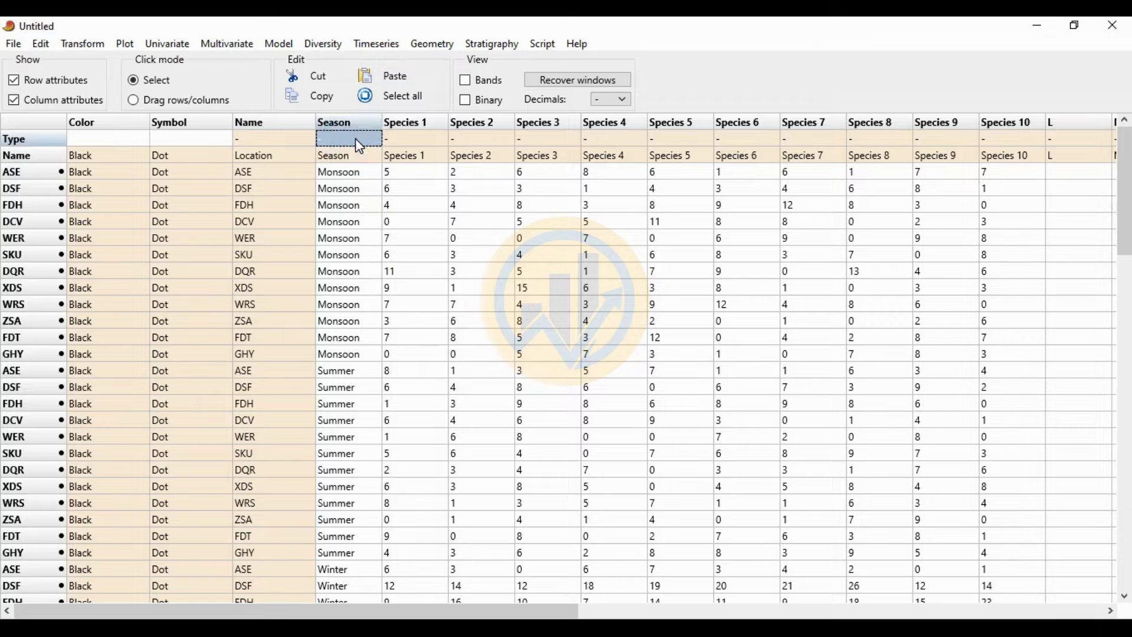
{"action": "left_click", "coordinate": [359, 141]}
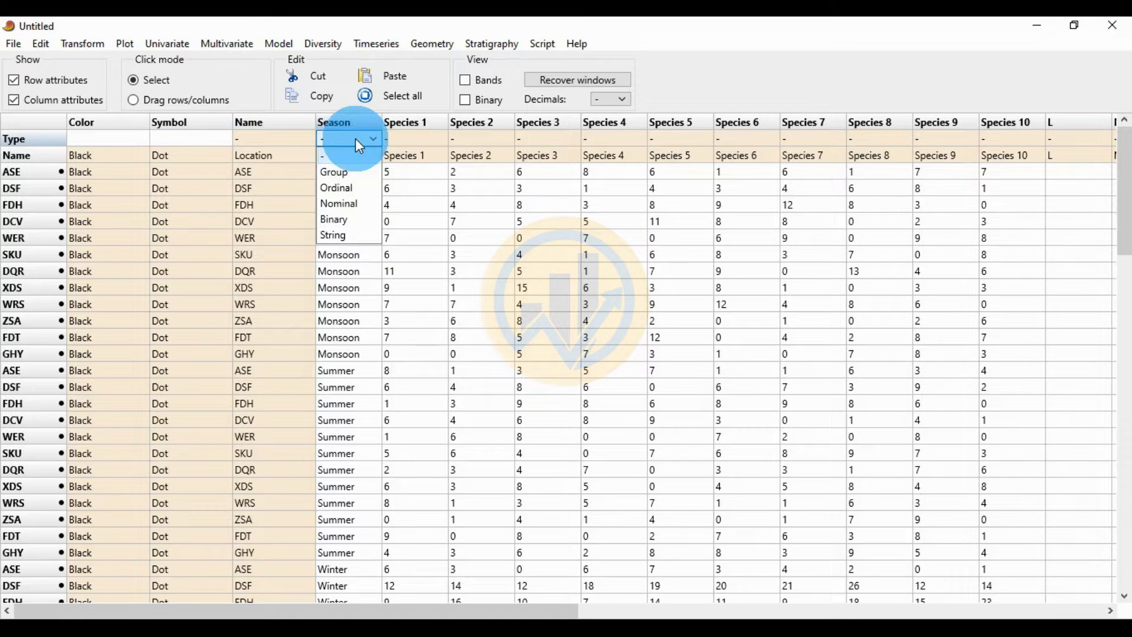
{"action": "left_click", "coordinate": [364, 172]}
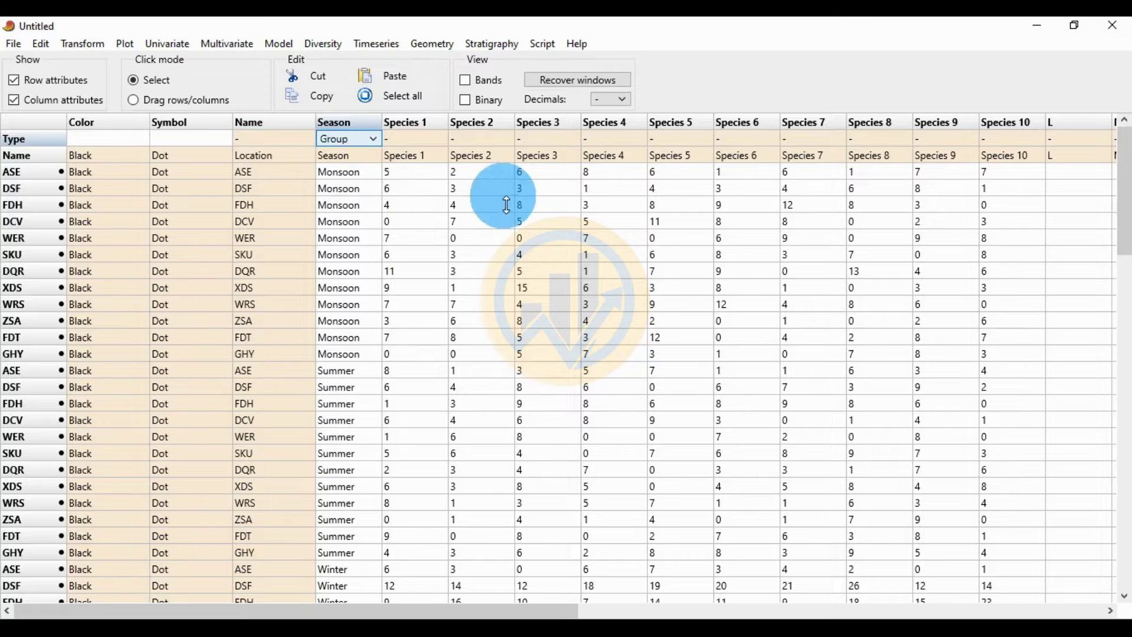
{"action": "left_click", "coordinate": [14, 100]}
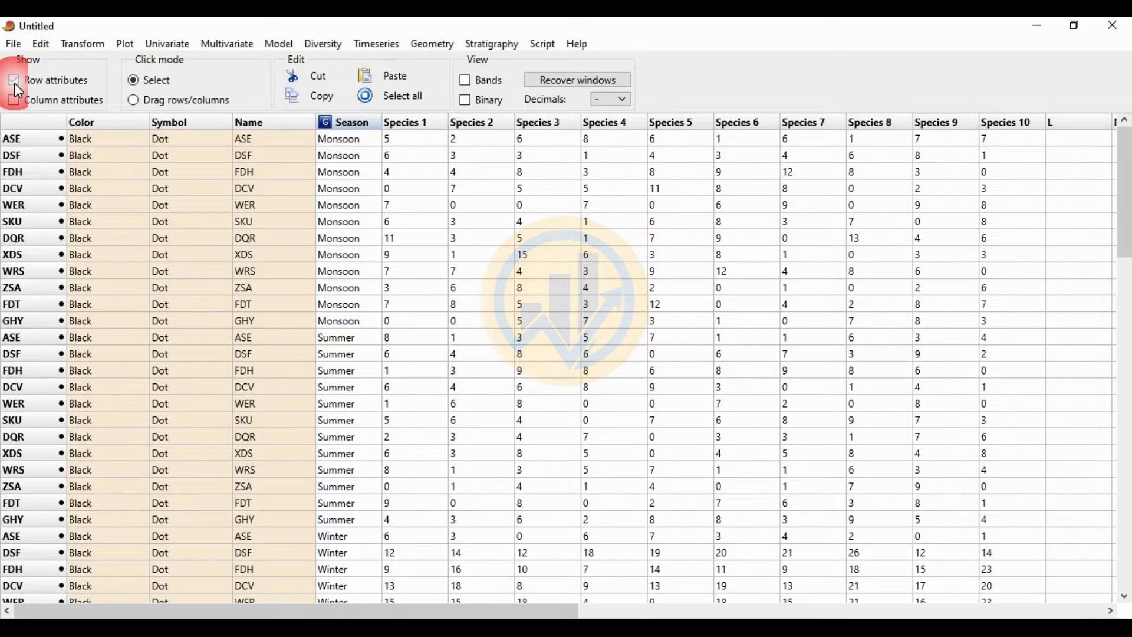
{"action": "left_click", "coordinate": [14, 81]}
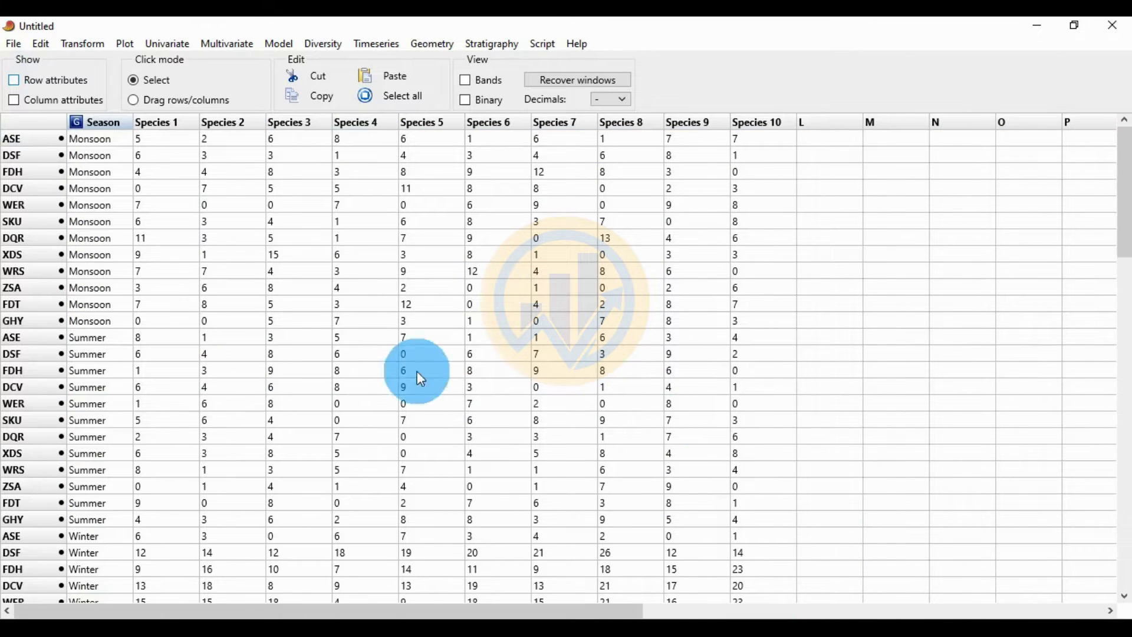
Step: Run the Indicator species multivariate test on all filled rows from the Season column through Species 10
{"action": "key", "text": "Page_Down"}
{"action": "key", "text": "Page_Down"}
{"action": "key", "text": "Page_Down"}
{"action": "scroll", "coordinate": [755, 471], "scroll_direction": "down", "scroll_amount": 3}
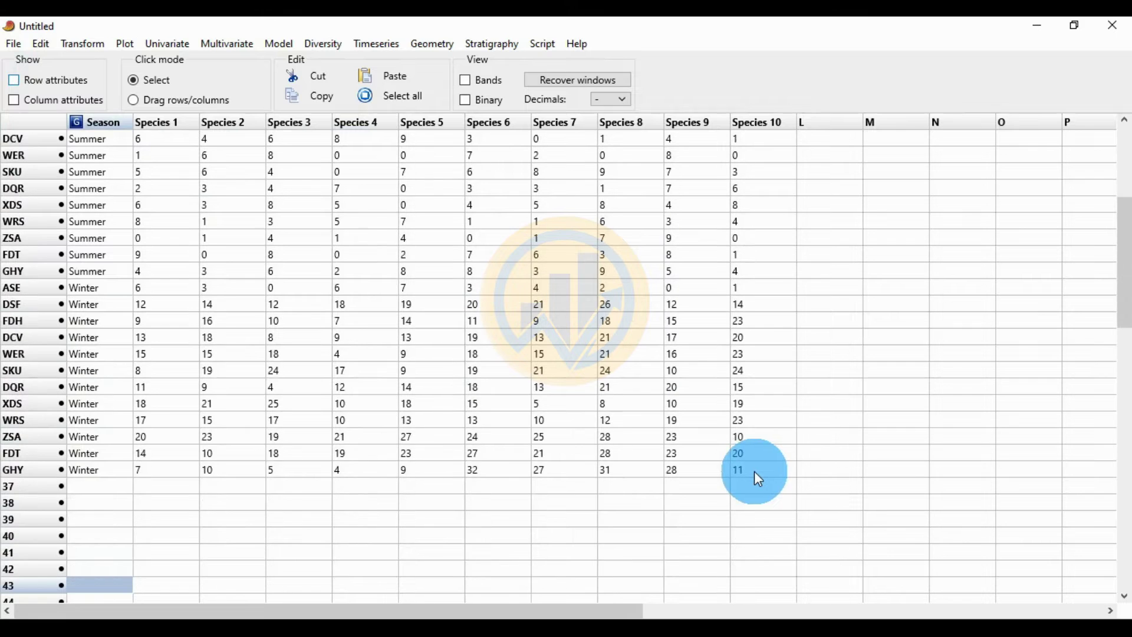
{"action": "left_click", "coordinate": [754, 469]}
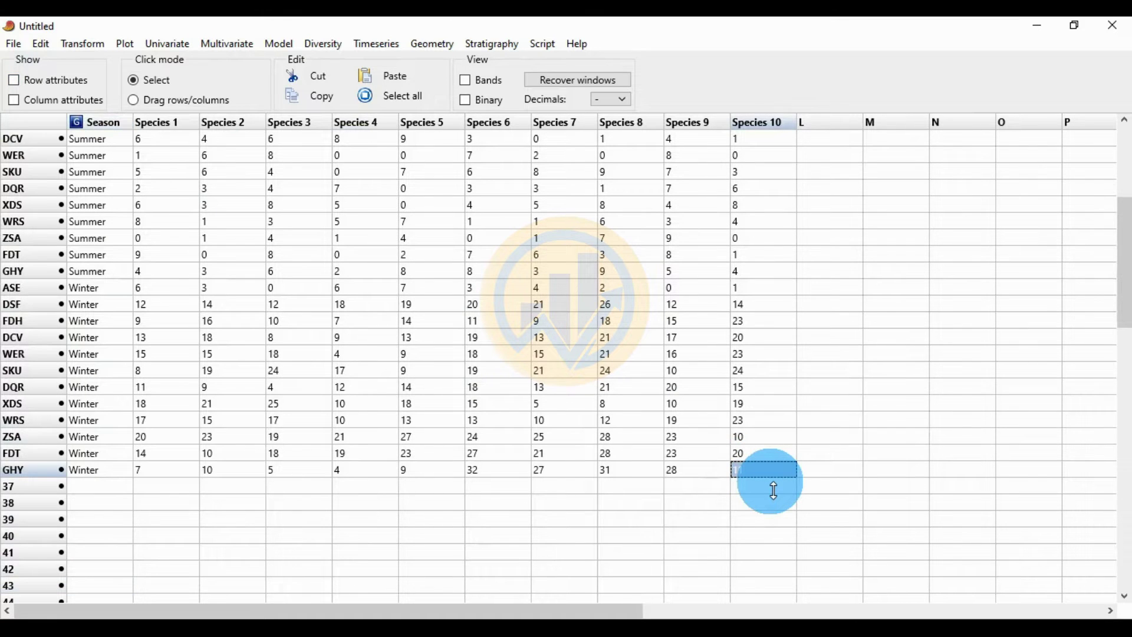
{"action": "key", "text": "shift+Left"}
{"action": "key", "text": "shift+Left"}
{"action": "key", "text": "shift+Left"}
{"action": "key", "text": "shift+Left"}
{"action": "key", "text": "shift+Left"}
{"action": "key", "text": "shift+Left"}
{"action": "key", "text": "shift+Left"}
{"action": "key", "text": "shift+Left"}
{"action": "key", "text": "shift+Left"}
{"action": "key", "text": "shift+Left"}
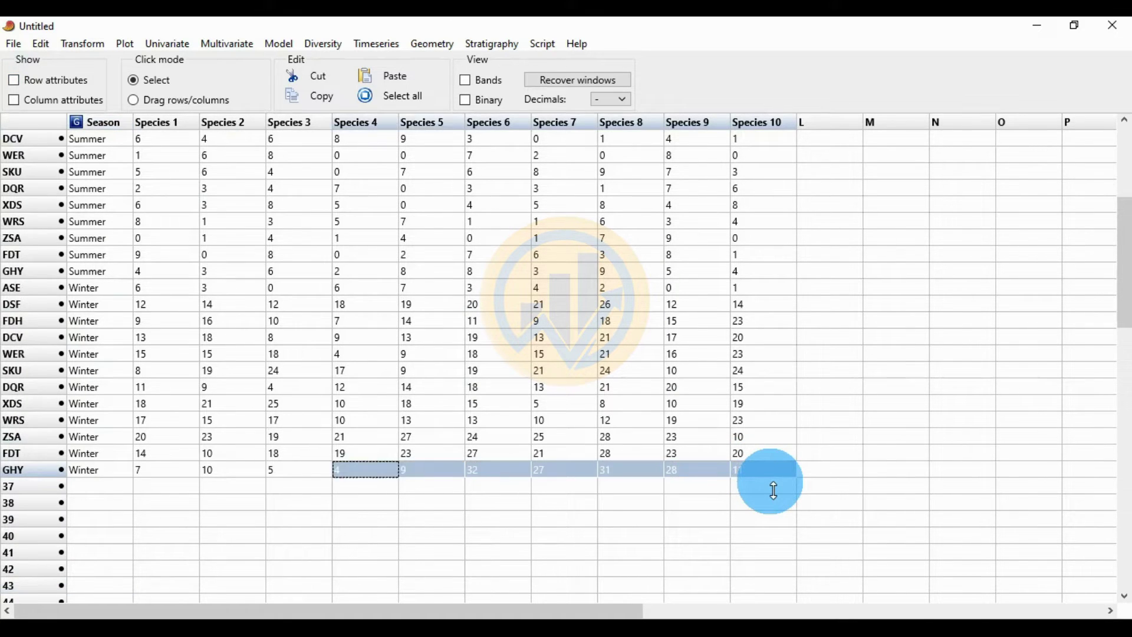
{"action": "key", "text": "shift+Up"}
{"action": "key", "text": "shift+Up"}
{"action": "key", "text": "shift+Up"}
{"action": "key", "text": "shift+Up"}
{"action": "key", "text": "shift+Up"}
{"action": "key", "text": "shift+Up"}
{"action": "key", "text": "shift+Up"}
{"action": "key", "text": "shift+Up"}
{"action": "key", "text": "shift+Up"}
{"action": "key", "text": "shift+Up"}
{"action": "key", "text": "shift+Up"}
{"action": "key", "text": "shift+Up"}
{"action": "key", "text": "shift+Up"}
{"action": "key", "text": "shift+Up"}
{"action": "key", "text": "shift+Up"}
{"action": "key", "text": "shift+Up"}
{"action": "key", "text": "shift+Up"}
{"action": "key", "text": "shift+Up"}
{"action": "key", "text": "shift+Up"}
{"action": "key", "text": "shift+Up"}
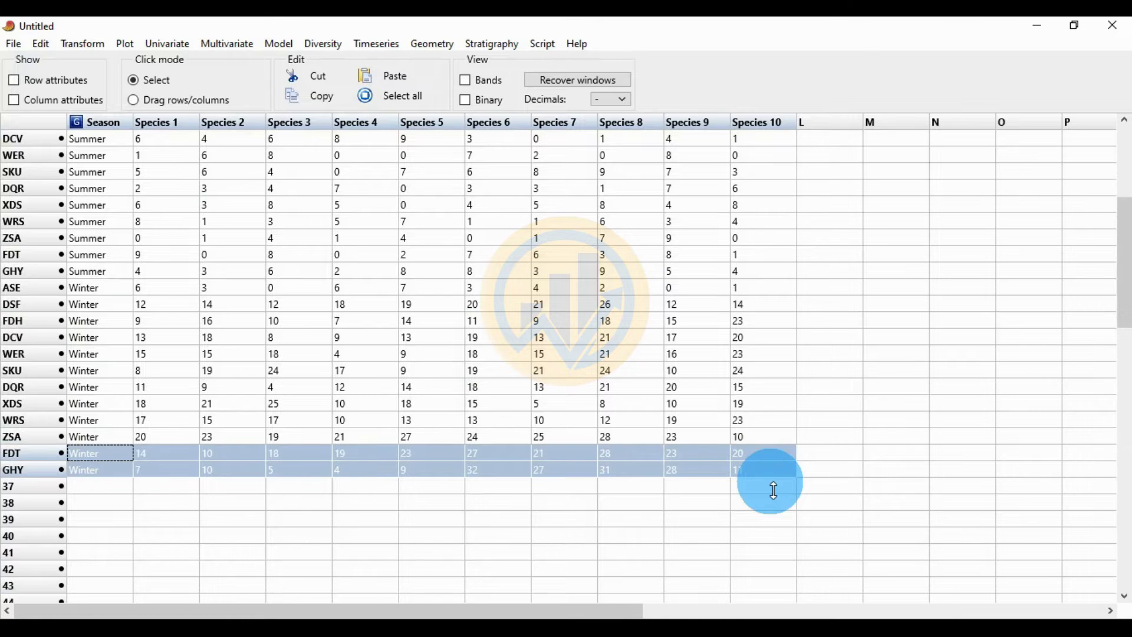
{"action": "key", "text": "shift+Up"}
{"action": "key", "text": "shift+Up"}
{"action": "key", "text": "shift+Up"}
{"action": "key", "text": "shift+Up"}
{"action": "key", "text": "shift+Up"}
{"action": "key", "text": "shift+Up"}
{"action": "key", "text": "shift+Up"}
{"action": "key", "text": "shift+Up"}
{"action": "key", "text": "shift+Up"}
{"action": "key", "text": "shift+Up"}
{"action": "key", "text": "shift+Up"}
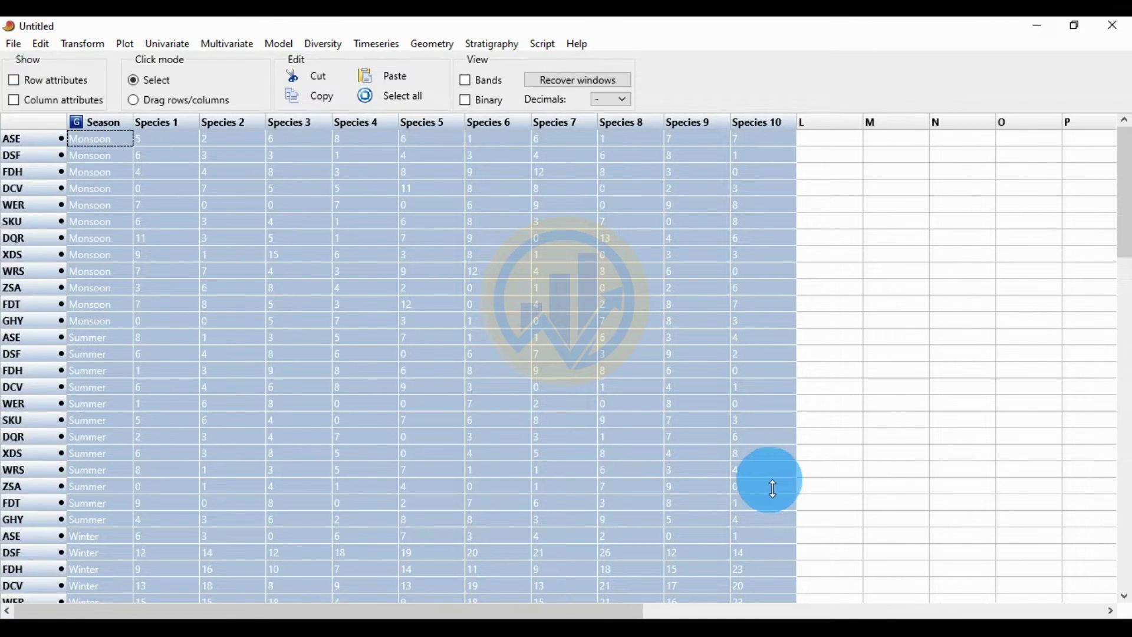
{"action": "left_click", "coordinate": [227, 42]}
{"action": "mouse_move", "coordinate": [231, 115]}
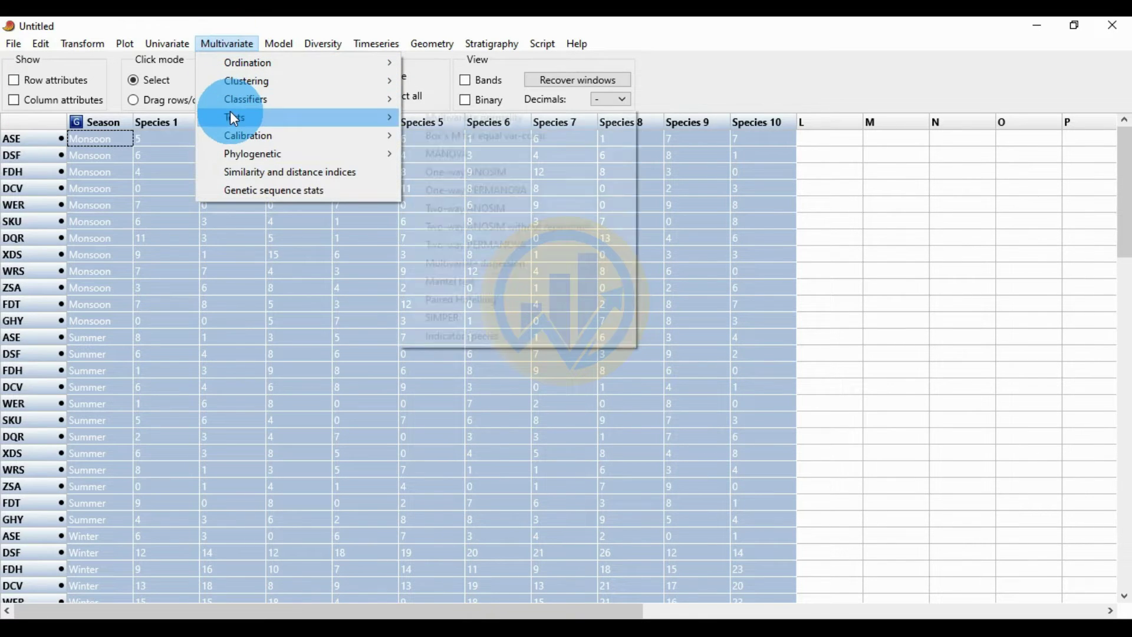
{"action": "left_click", "coordinate": [489, 337]}
Step: Maximize the Indicator species results window and review the IndVal (%) values for each season
{"action": "left_click_drag", "start_coordinate": [196, 96], "coordinate": [430, 136]}
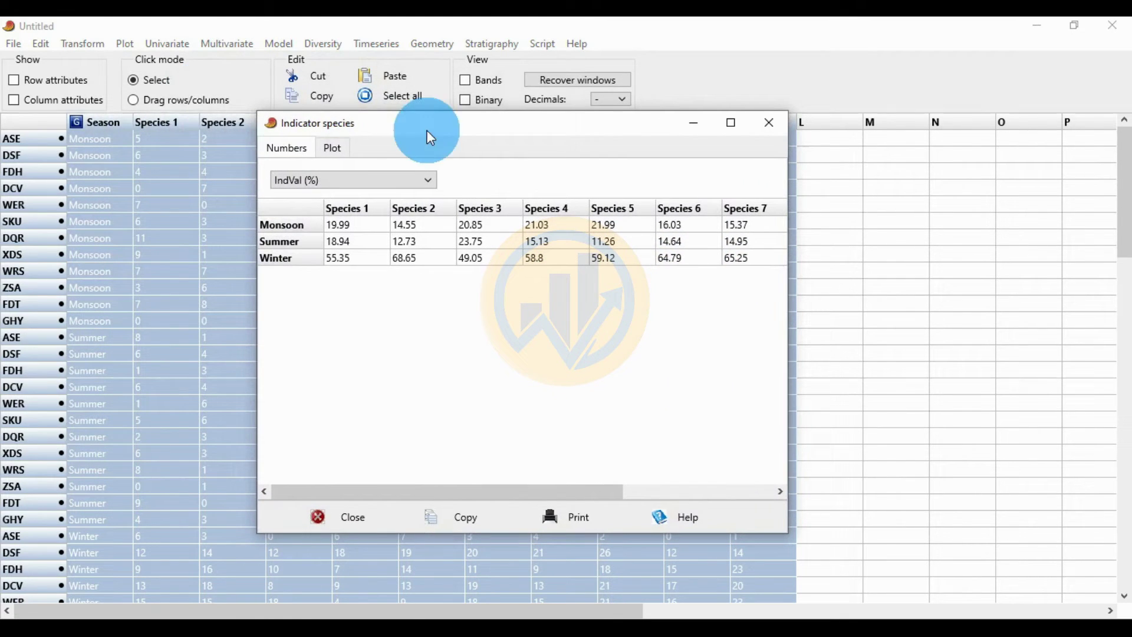
{"action": "left_click", "coordinate": [722, 127]}
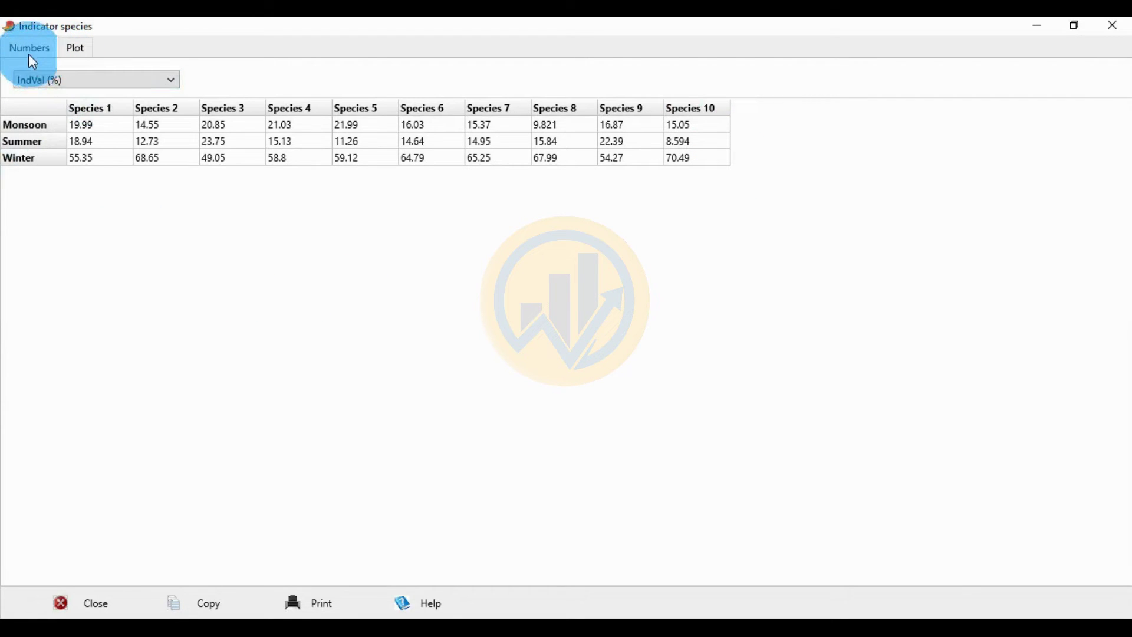
{"action": "left_click", "coordinate": [171, 82]}
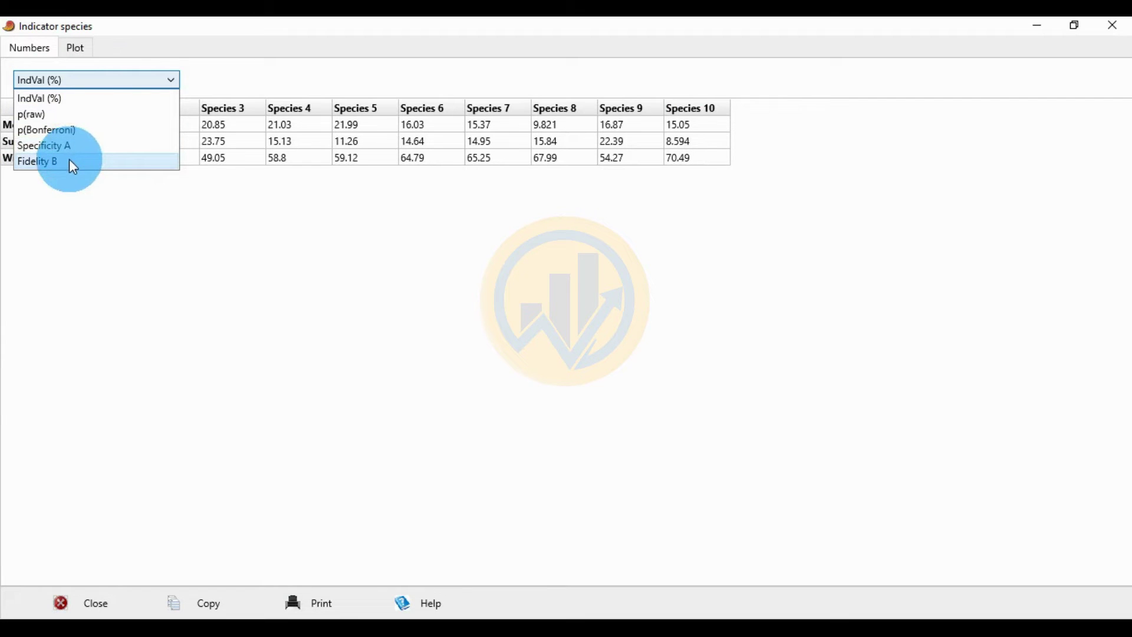
{"action": "left_click", "coordinate": [39, 101]}
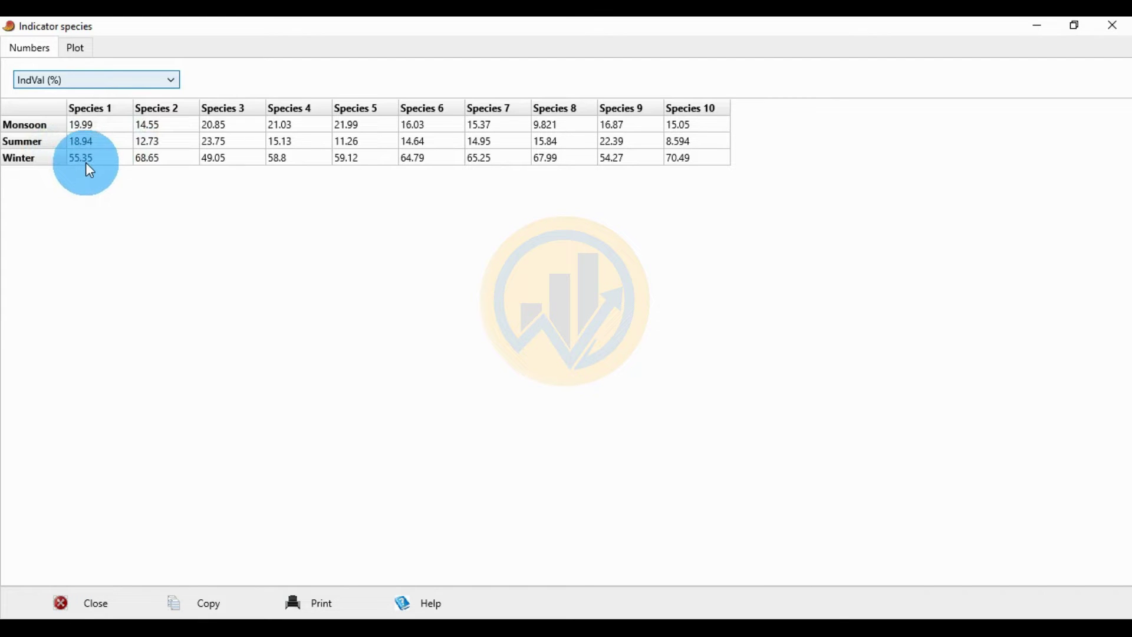
Step: View the significance results for each species and season as p(raw) and as p(Bonferroni)
{"action": "left_click", "coordinate": [69, 86]}
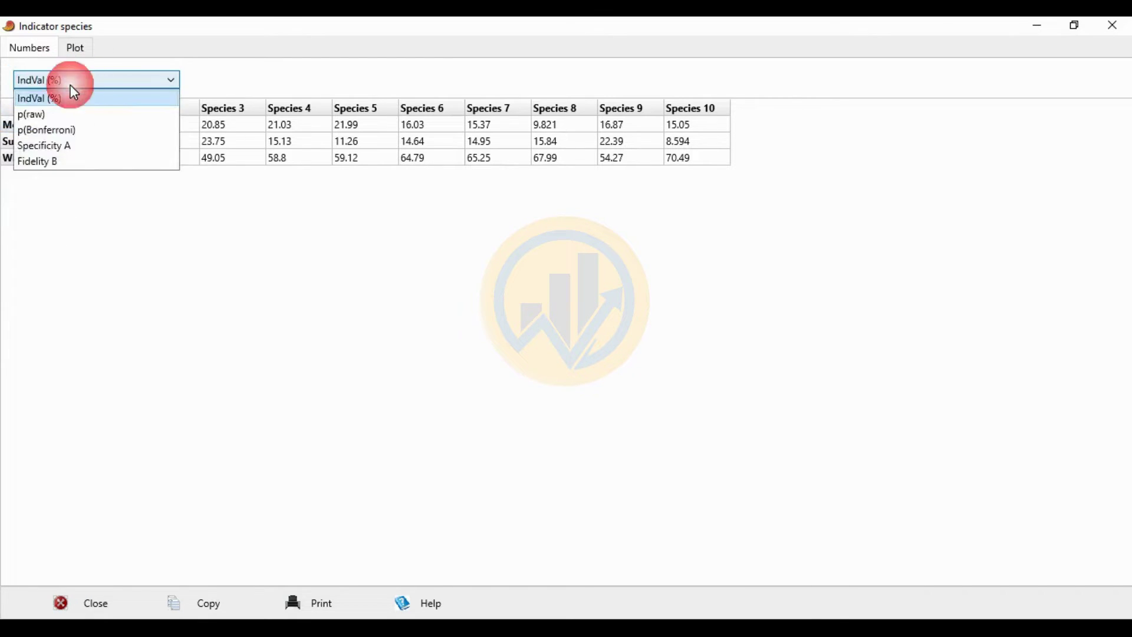
{"action": "left_click", "coordinate": [69, 117]}
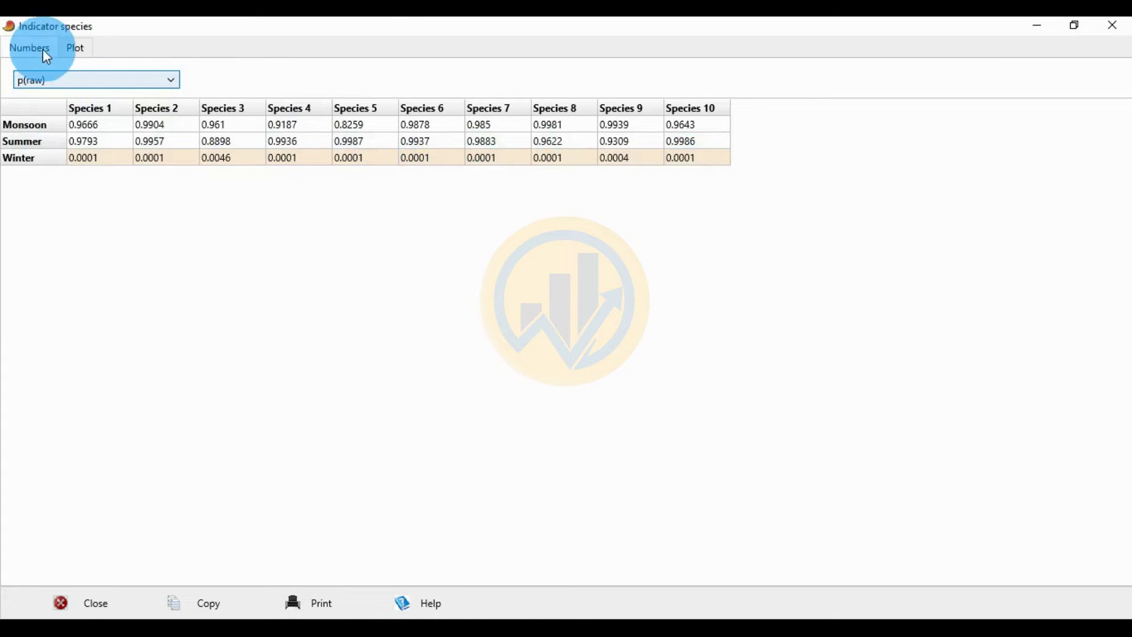
{"action": "left_click", "coordinate": [95, 81]}
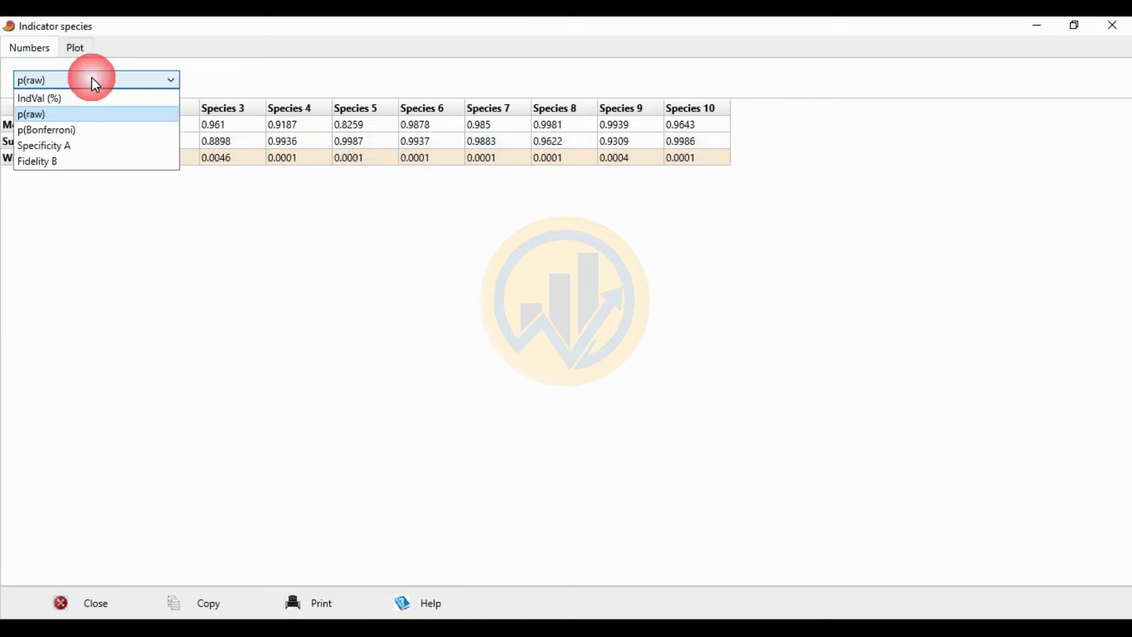
{"action": "left_click", "coordinate": [70, 129]}
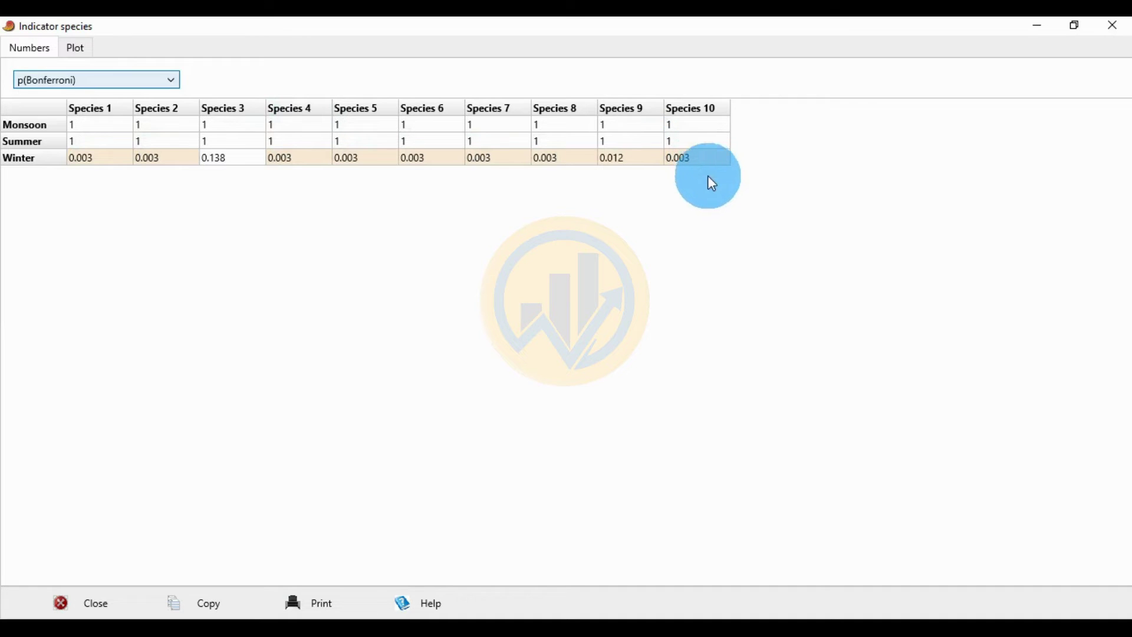
Step: View the Specificity A and Fidelity B values for each species across the three seasons
{"action": "left_click", "coordinate": [171, 84]}
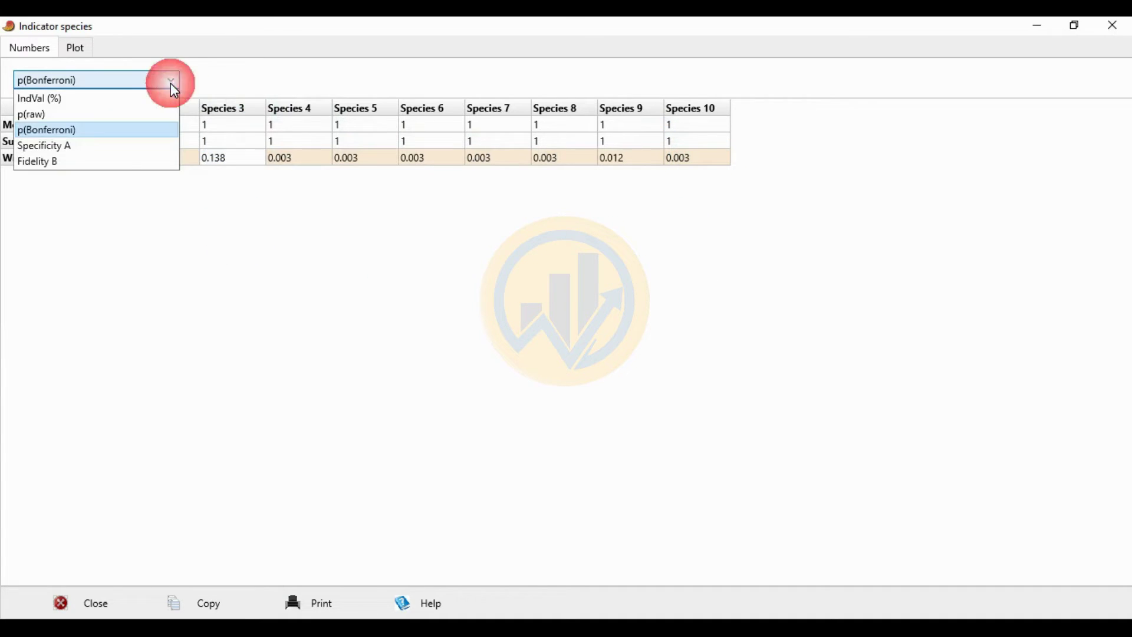
{"action": "left_click", "coordinate": [96, 147]}
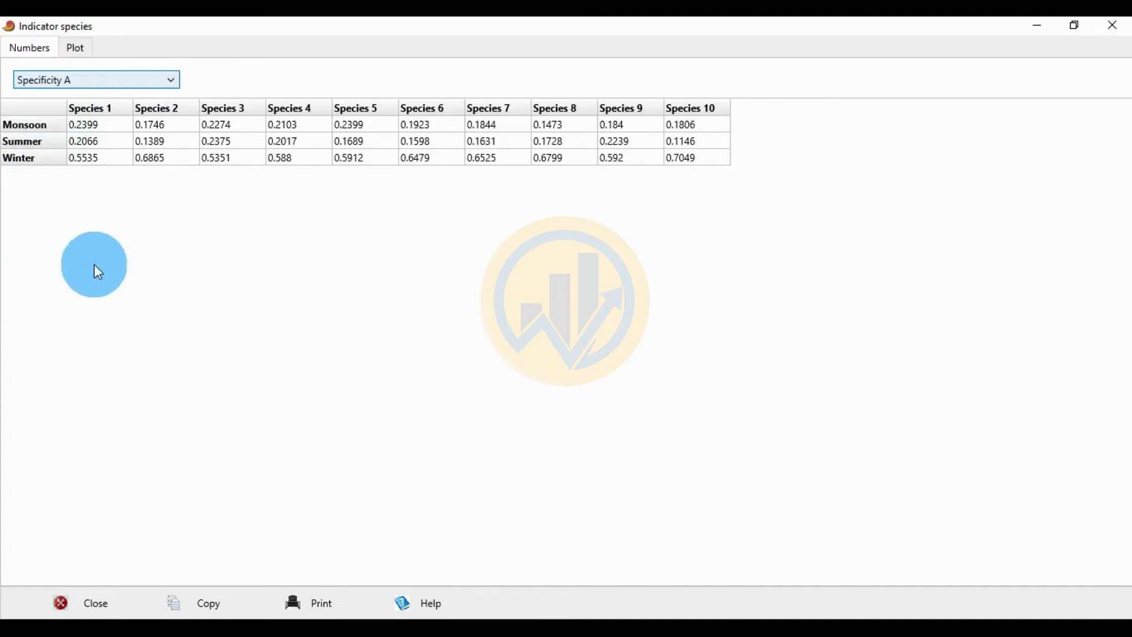
{"action": "left_click", "coordinate": [163, 82]}
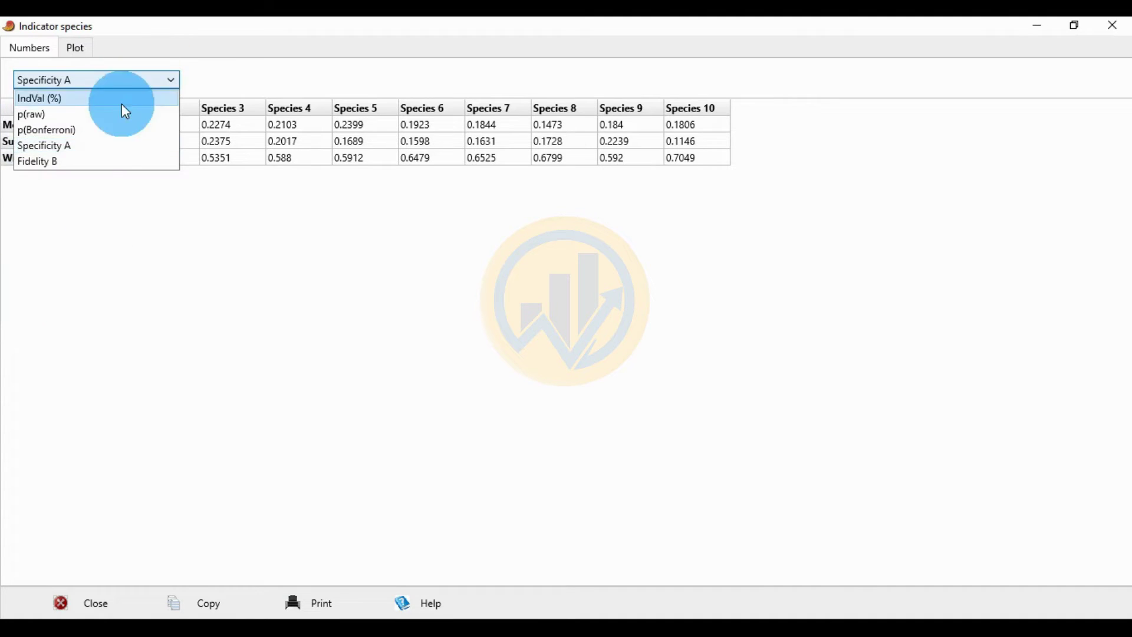
{"action": "left_click", "coordinate": [86, 161]}
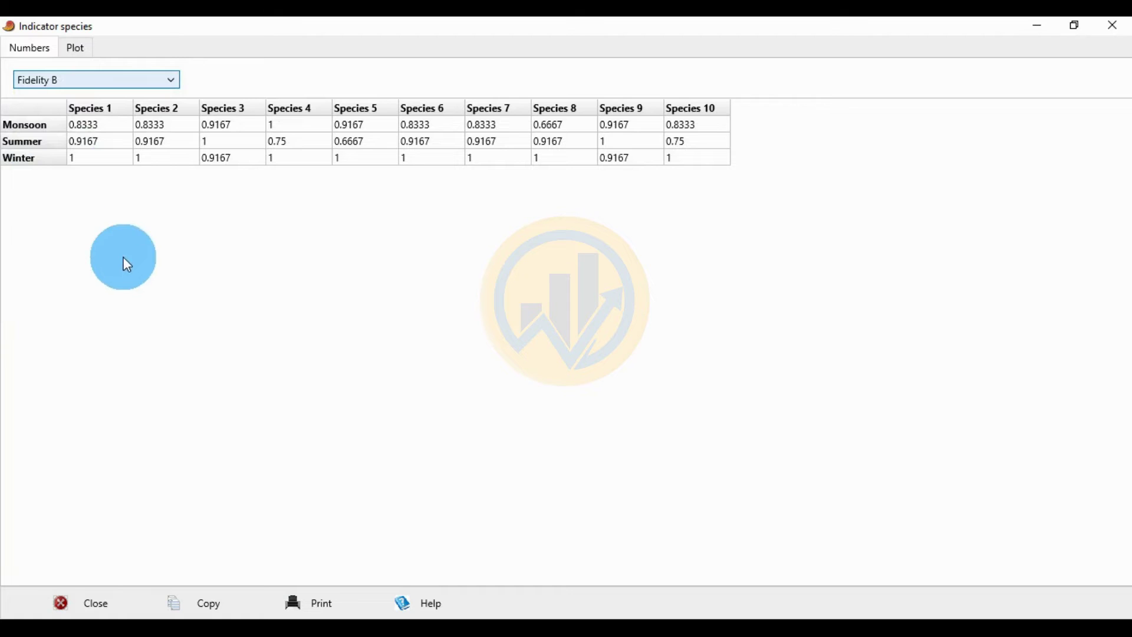
{"action": "left_click_drag", "start_coordinate": [83, 142], "coordinate": [73, 176]}
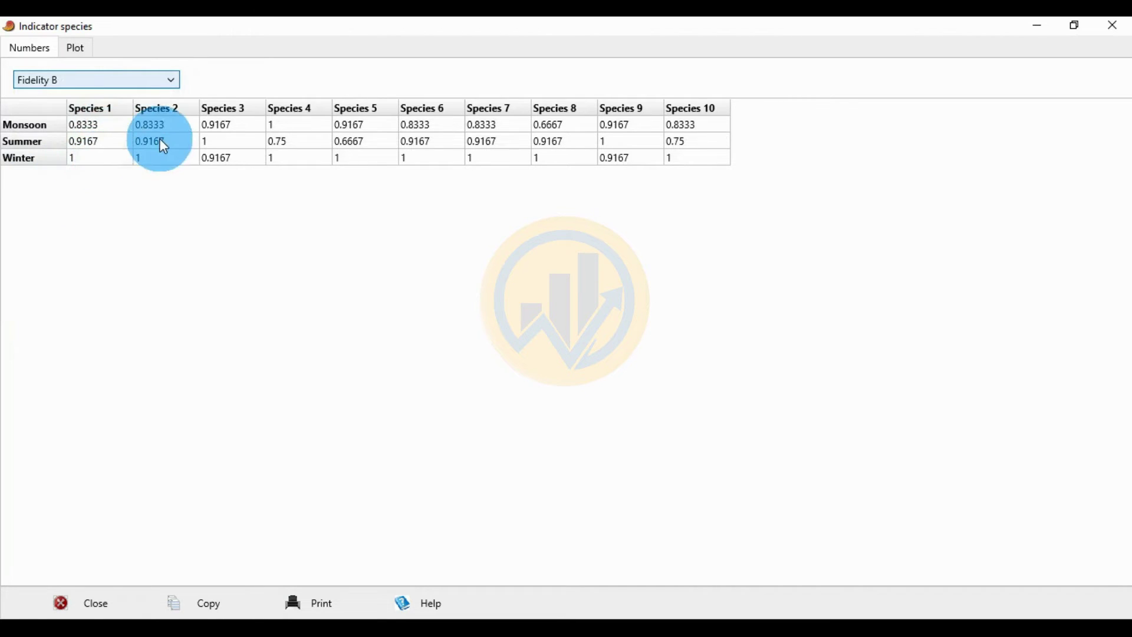
{"action": "left_click", "coordinate": [278, 166]}
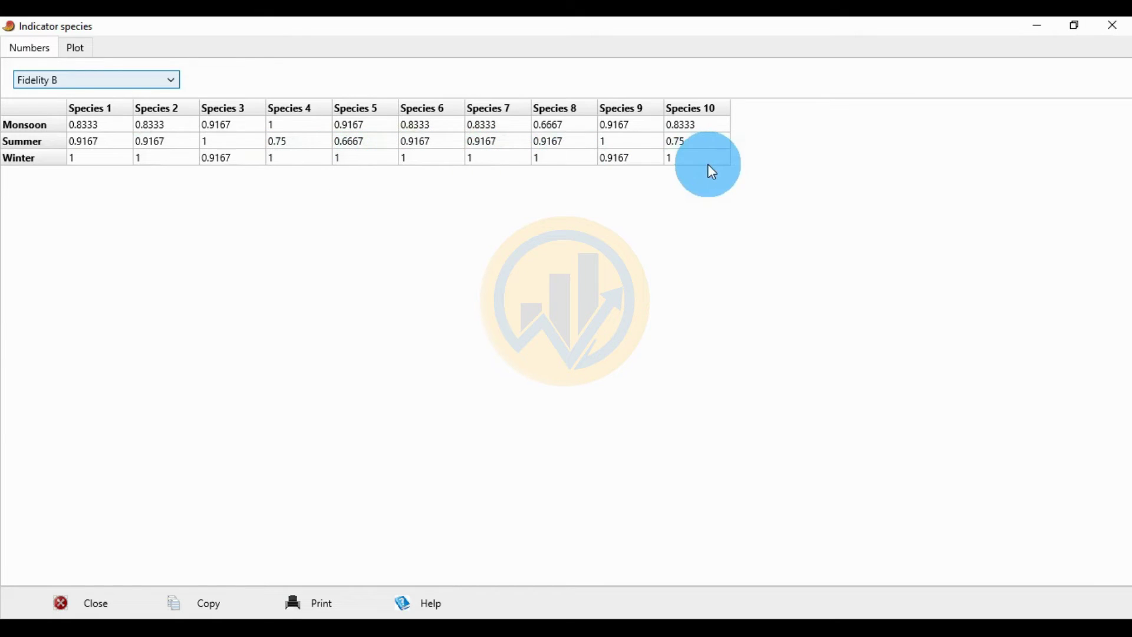
{"action": "left_click", "coordinate": [599, 311]}
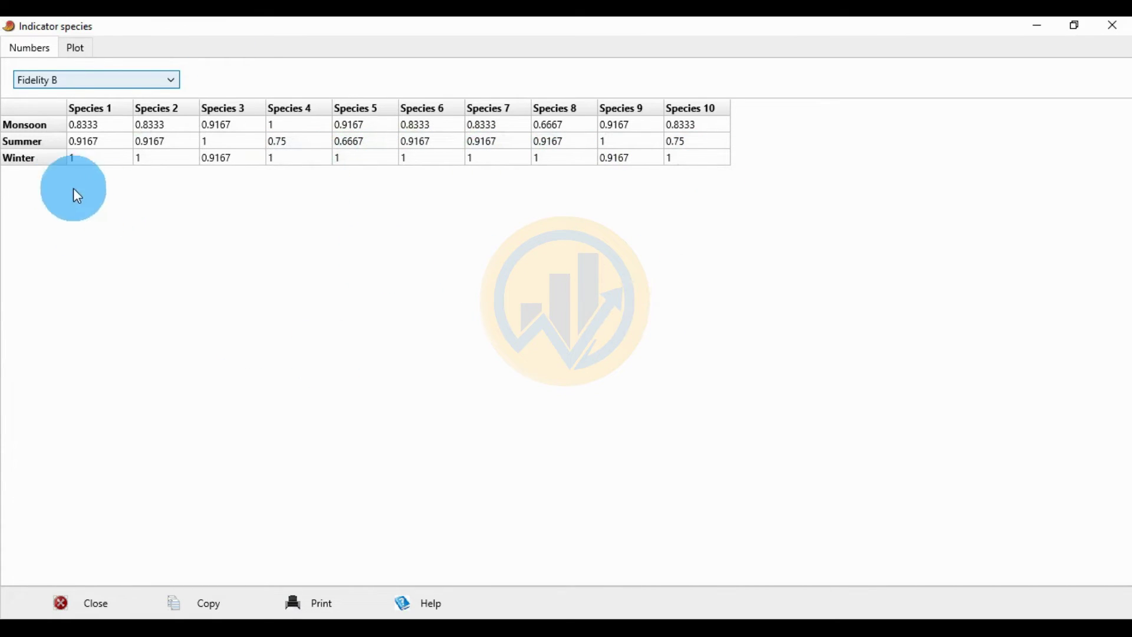
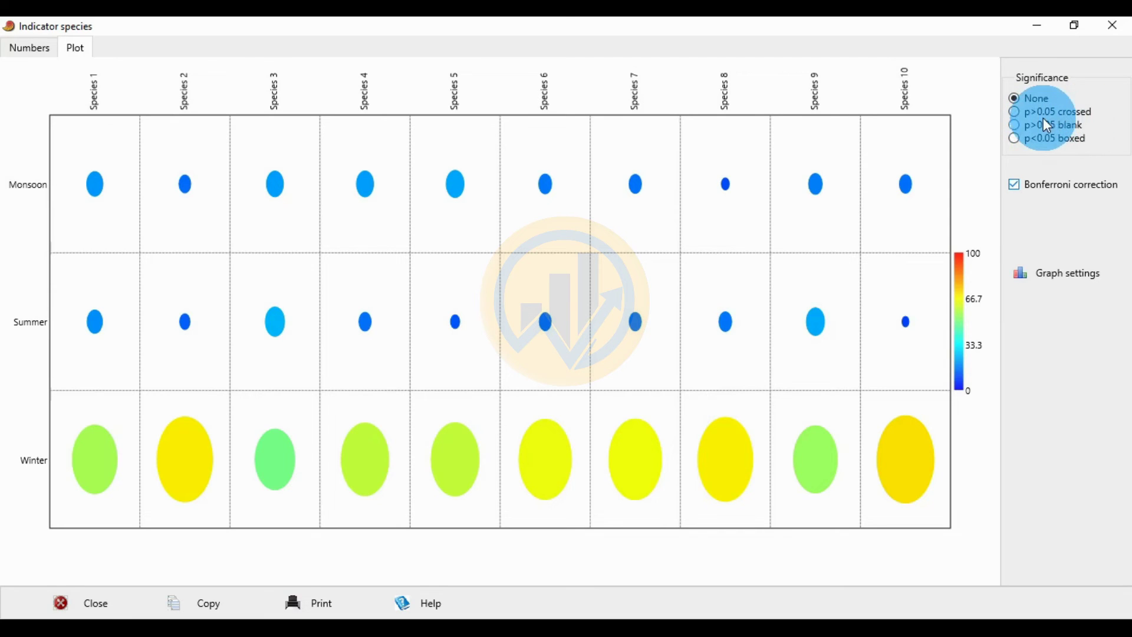
Step: Compare the plot with p>0.05 crossed and p>0.05 blank, and set the significance display to p<0.05 boxed
{"action": "left_click", "coordinate": [1016, 113]}
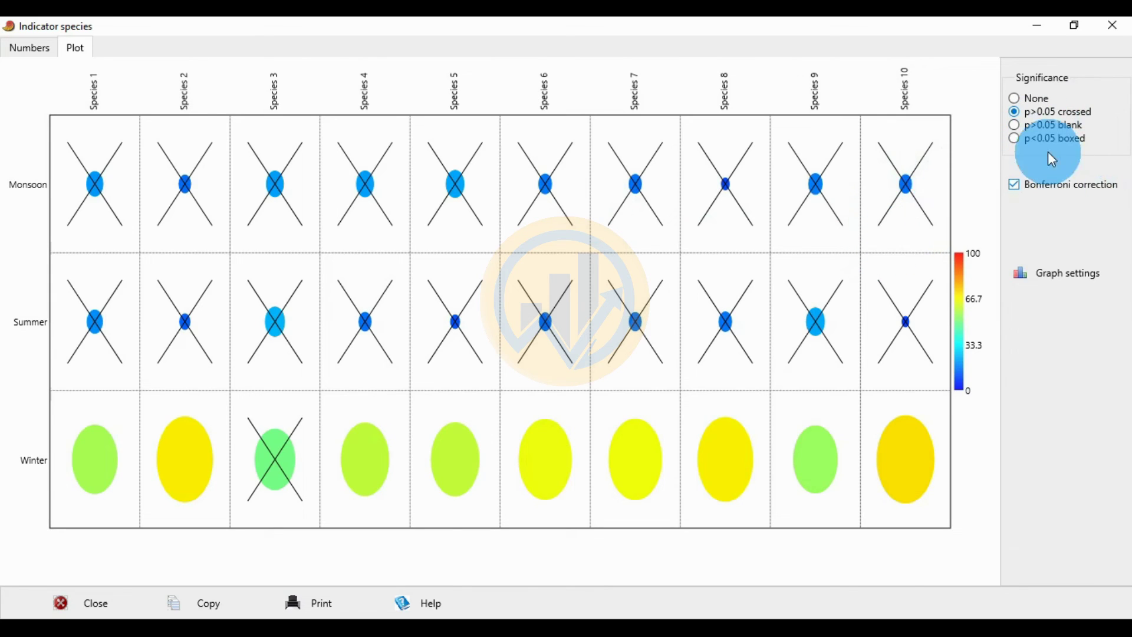
{"action": "left_click", "coordinate": [1013, 129]}
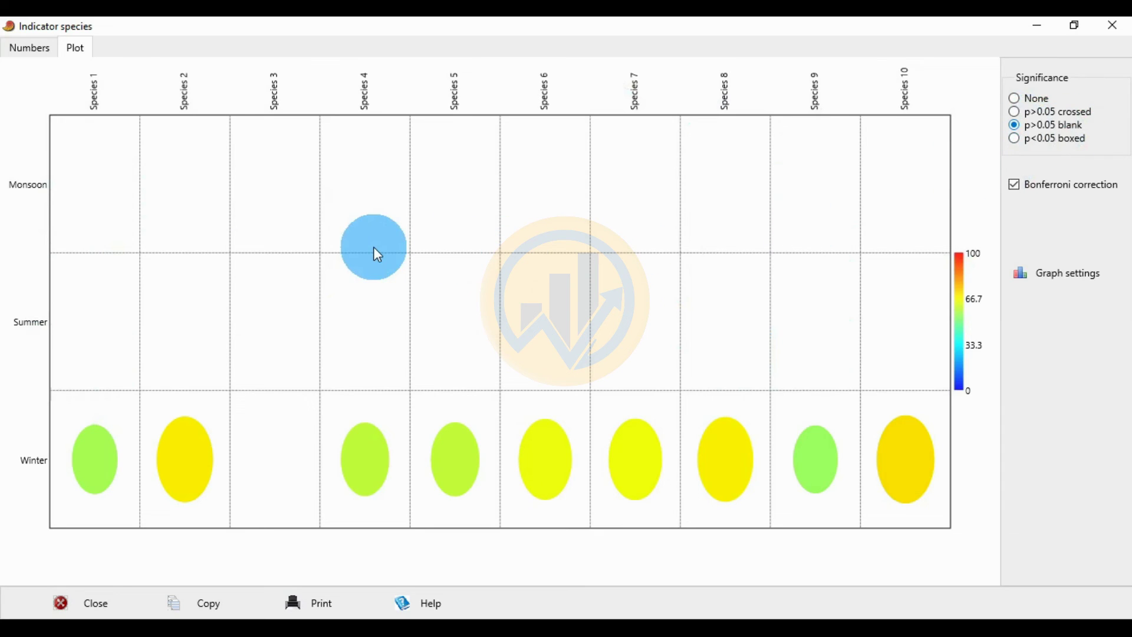
{"action": "left_click", "coordinate": [1016, 141]}
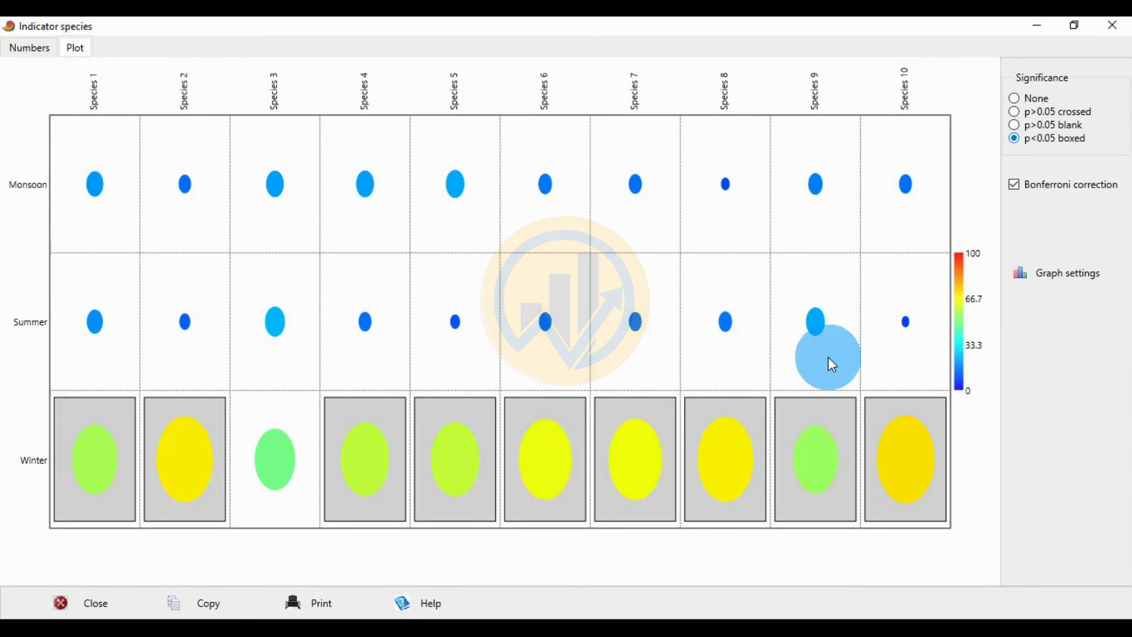
{"action": "left_click", "coordinate": [23, 44]}
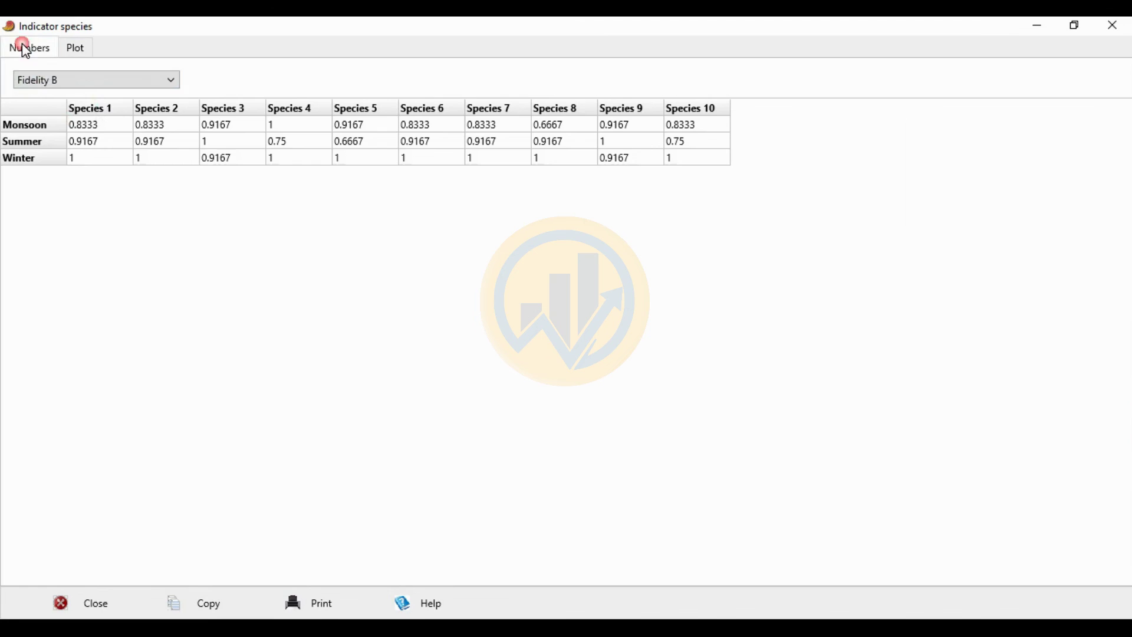
{"action": "left_click", "coordinate": [72, 50]}
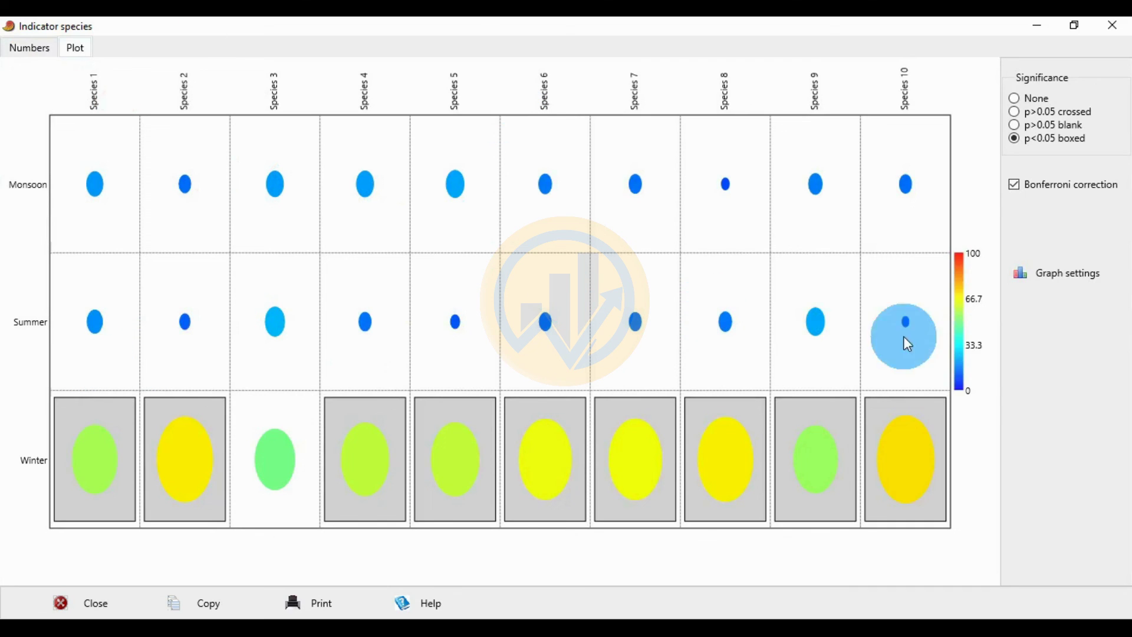
Step: Open the plot's graph preferences and set the export format to JPG
{"action": "left_click", "coordinate": [1074, 274]}
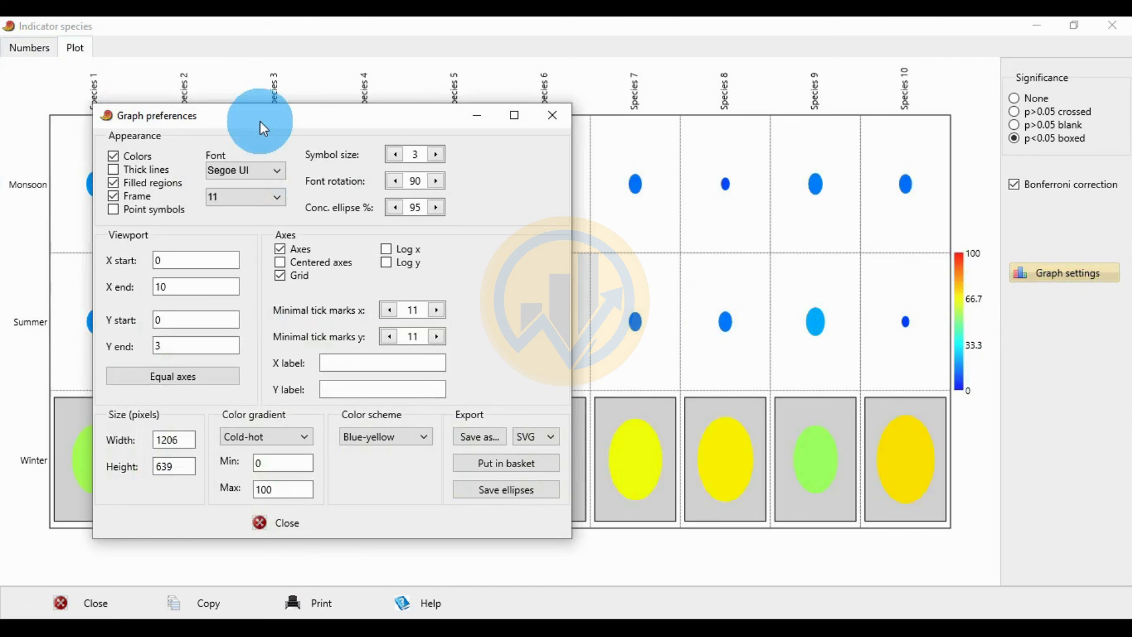
{"action": "left_click_drag", "start_coordinate": [241, 116], "coordinate": [436, 123]}
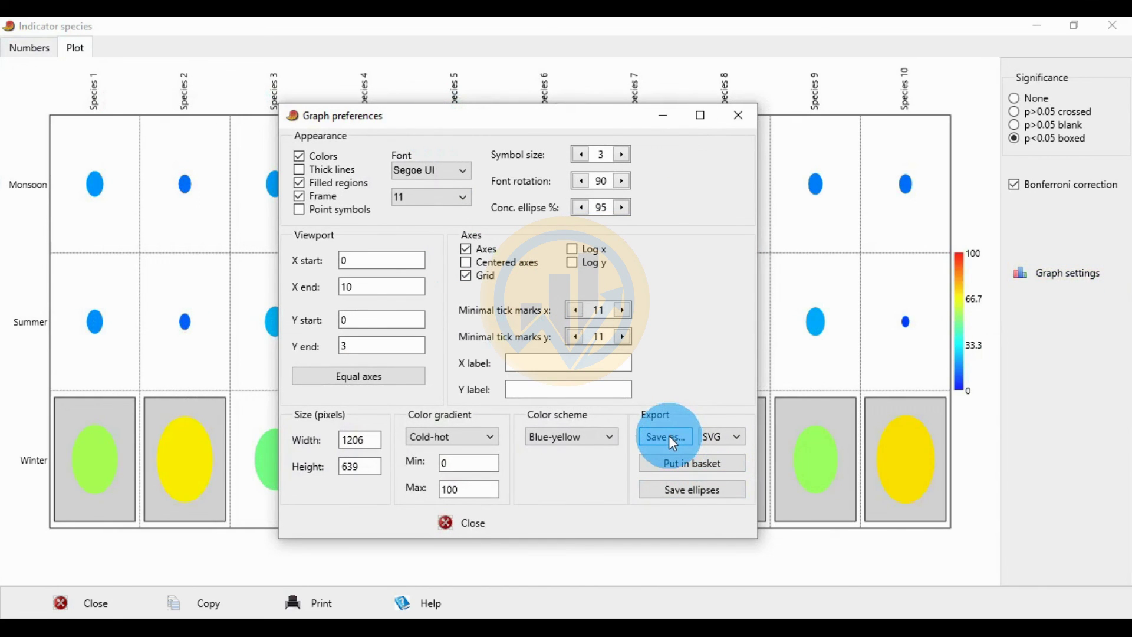
{"action": "left_click", "coordinate": [739, 438]}
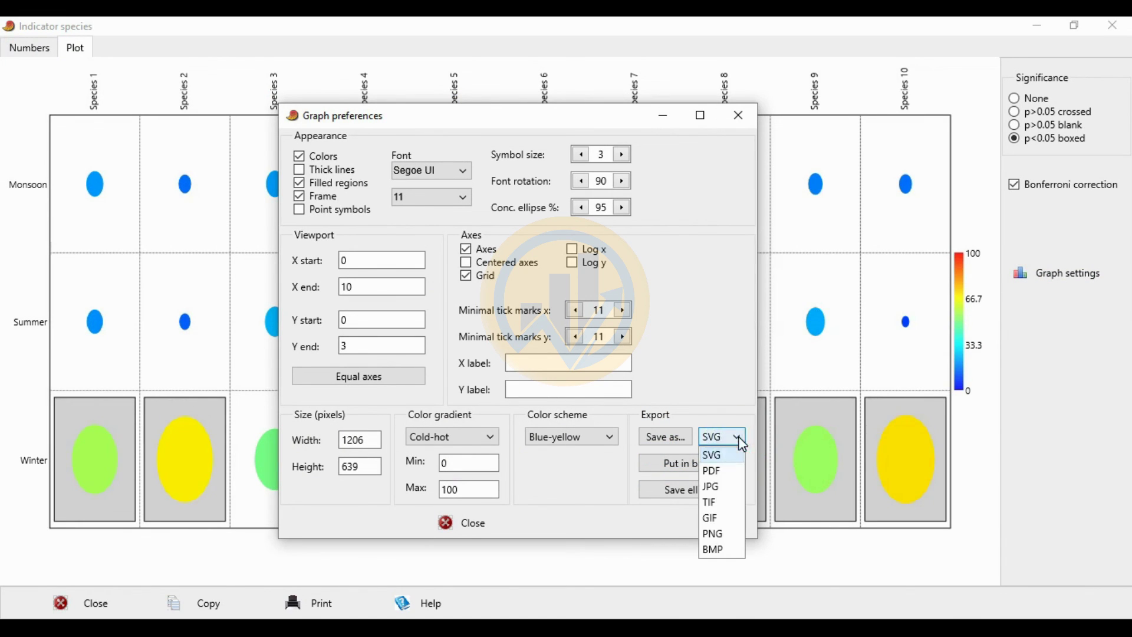
{"action": "left_click", "coordinate": [725, 485]}
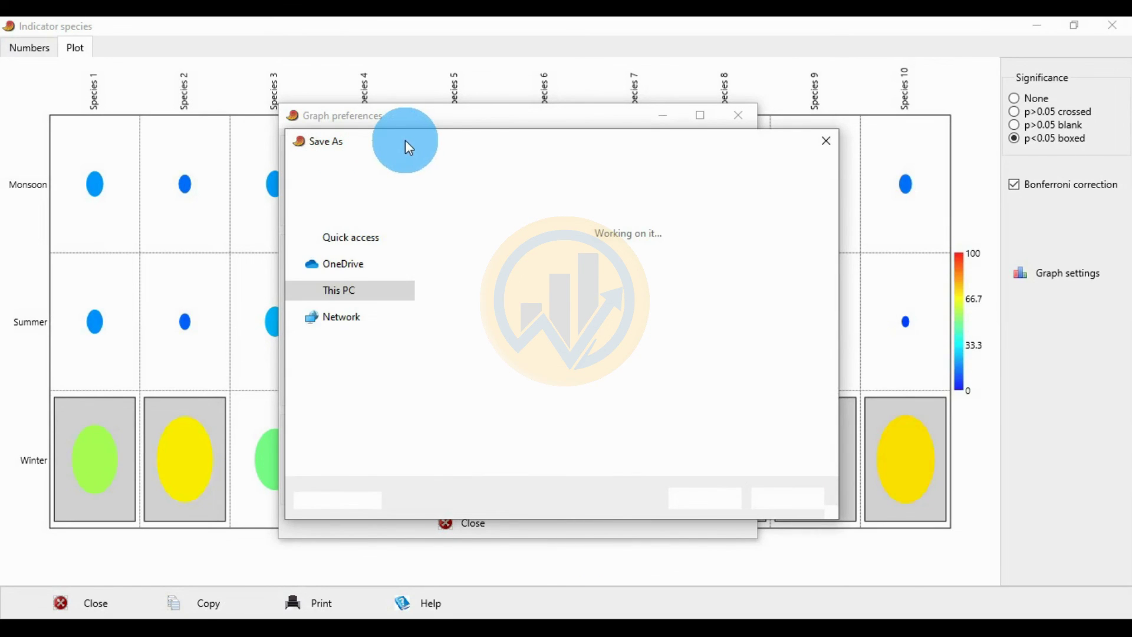
Step: Save the plot as "ivs" in the Desktop folder "Indicator Species analysis in Past" and close the graph preferences
{"action": "left_click_drag", "start_coordinate": [429, 141], "coordinate": [635, 188]}
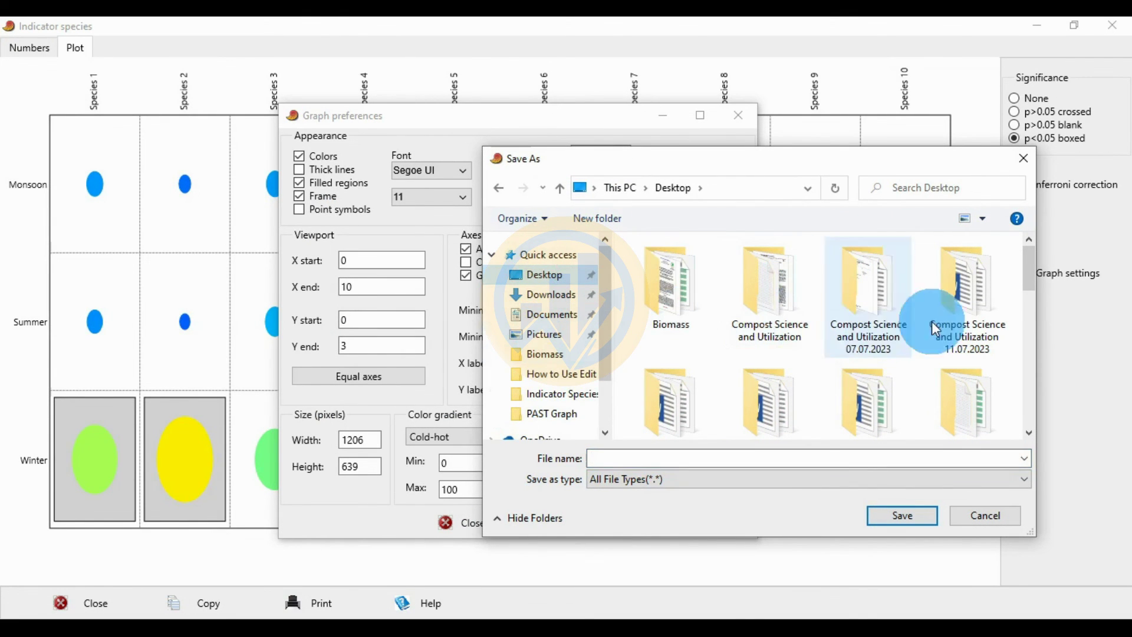
{"action": "mouse_move", "coordinate": [1029, 274]}
{"action": "left_mouse_down"}
{"action": "mouse_move", "coordinate": [1030, 384]}
{"action": "mouse_move", "coordinate": [1024, 277]}
{"action": "left_mouse_up"}
{"action": "double_click", "coordinate": [861, 357]}
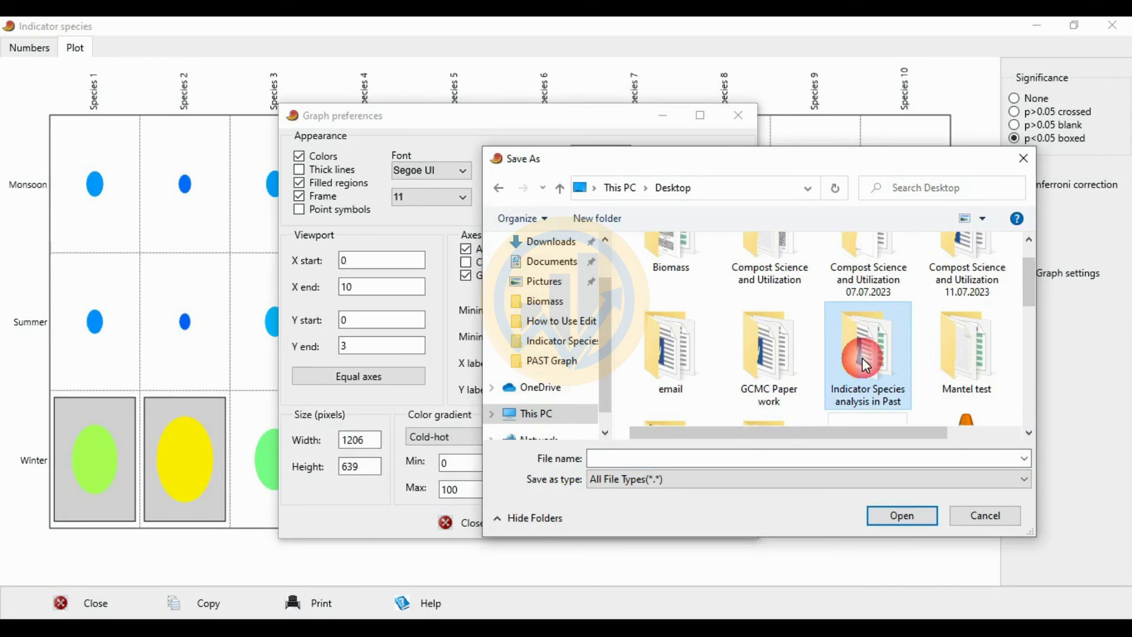
{"action": "left_click", "coordinate": [701, 464]}
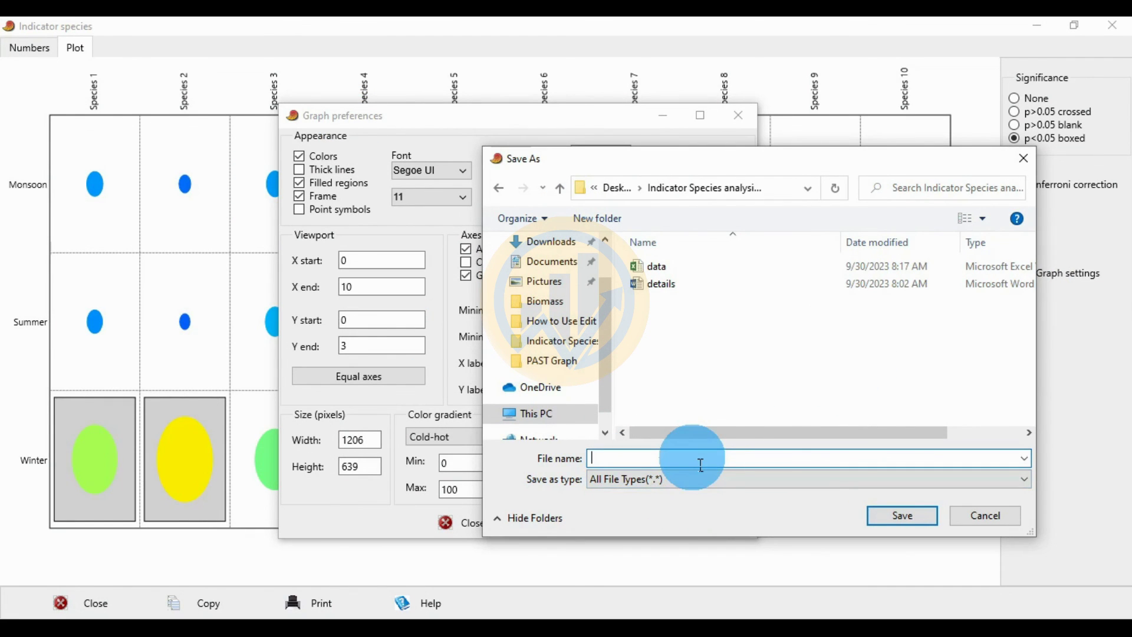
{"action": "type", "text": "ivs"}
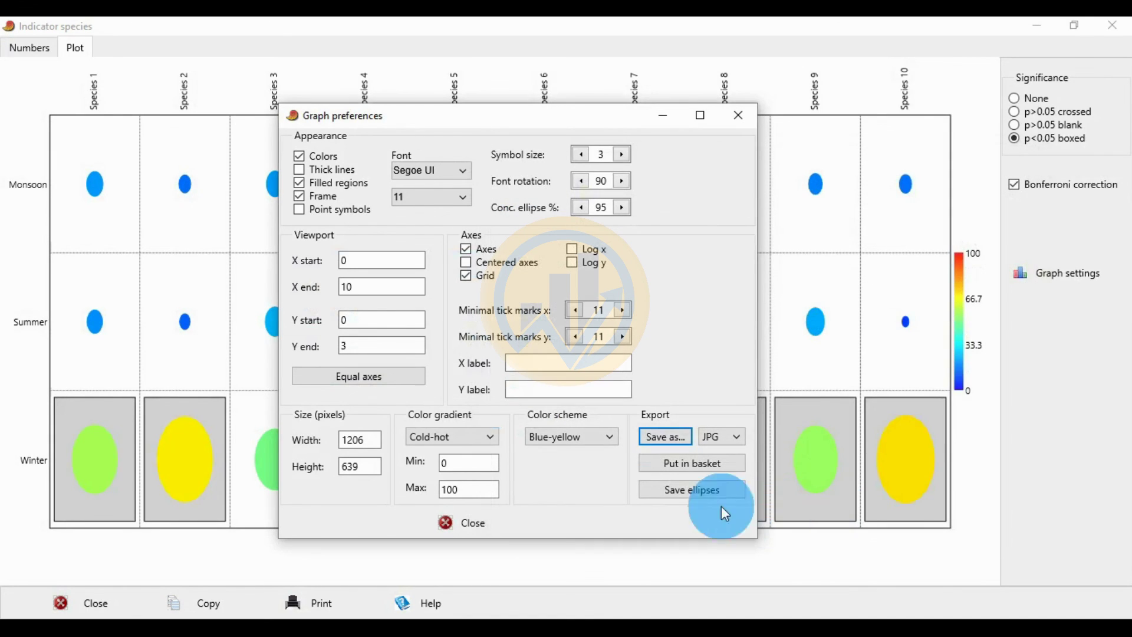
{"action": "left_click", "coordinate": [472, 521]}
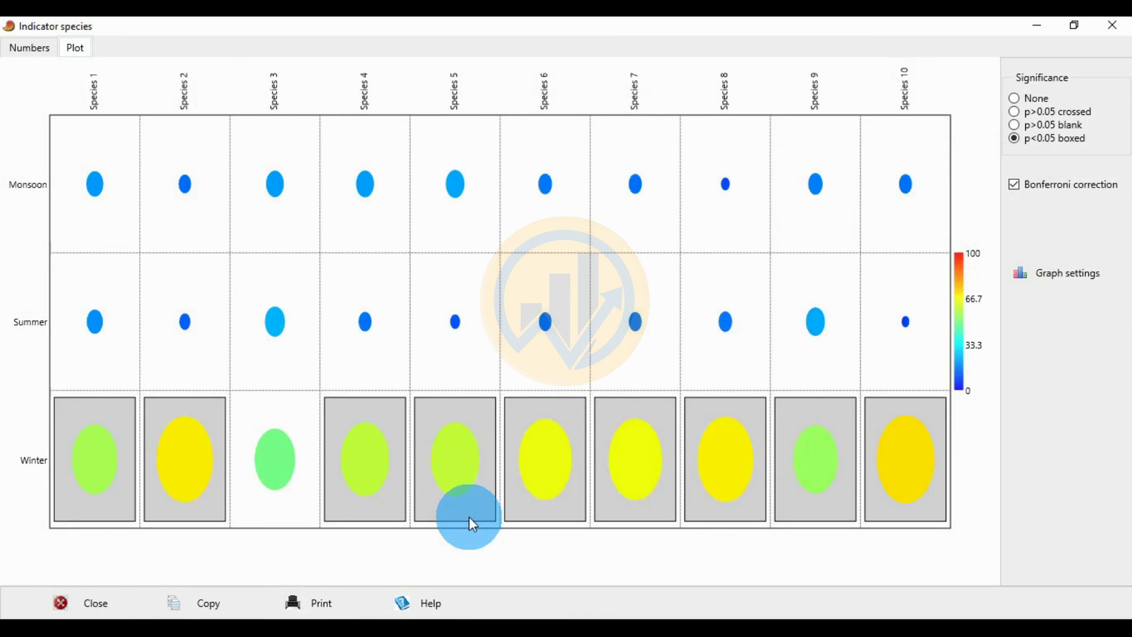